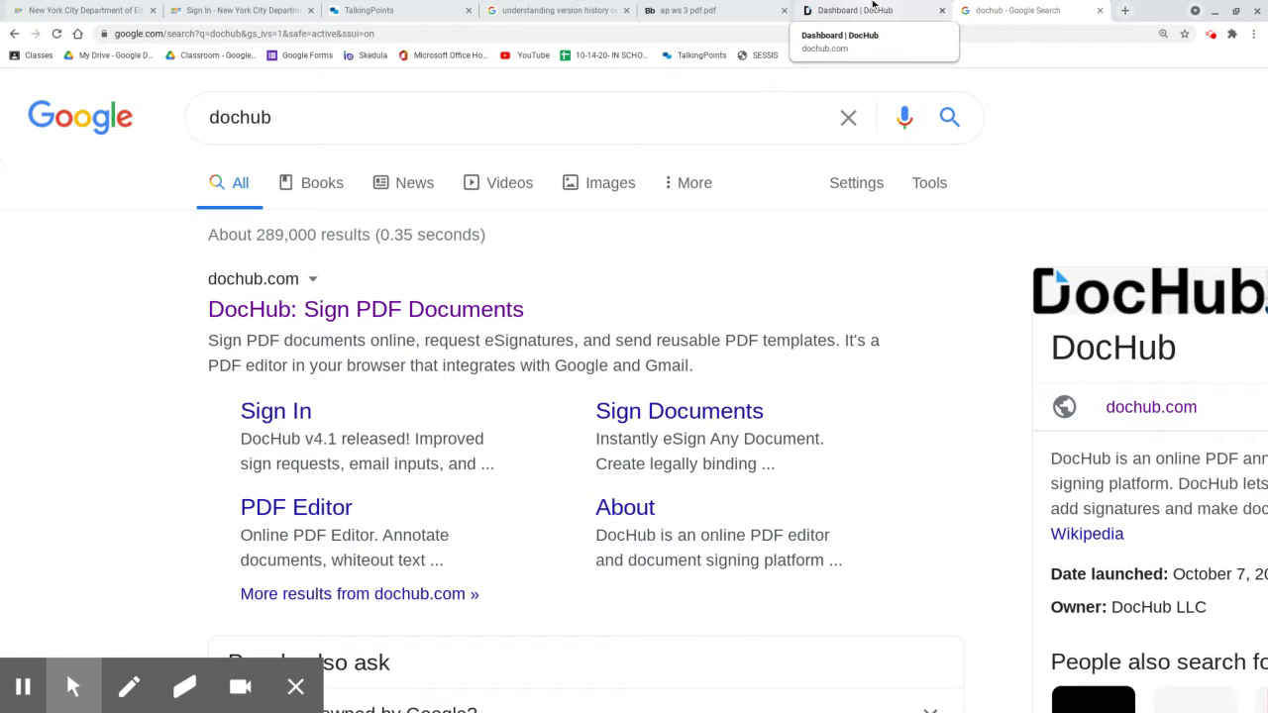
# Switch to the DocHub dashboard and open the Word Generation document
pyautogui.click(873, 4)
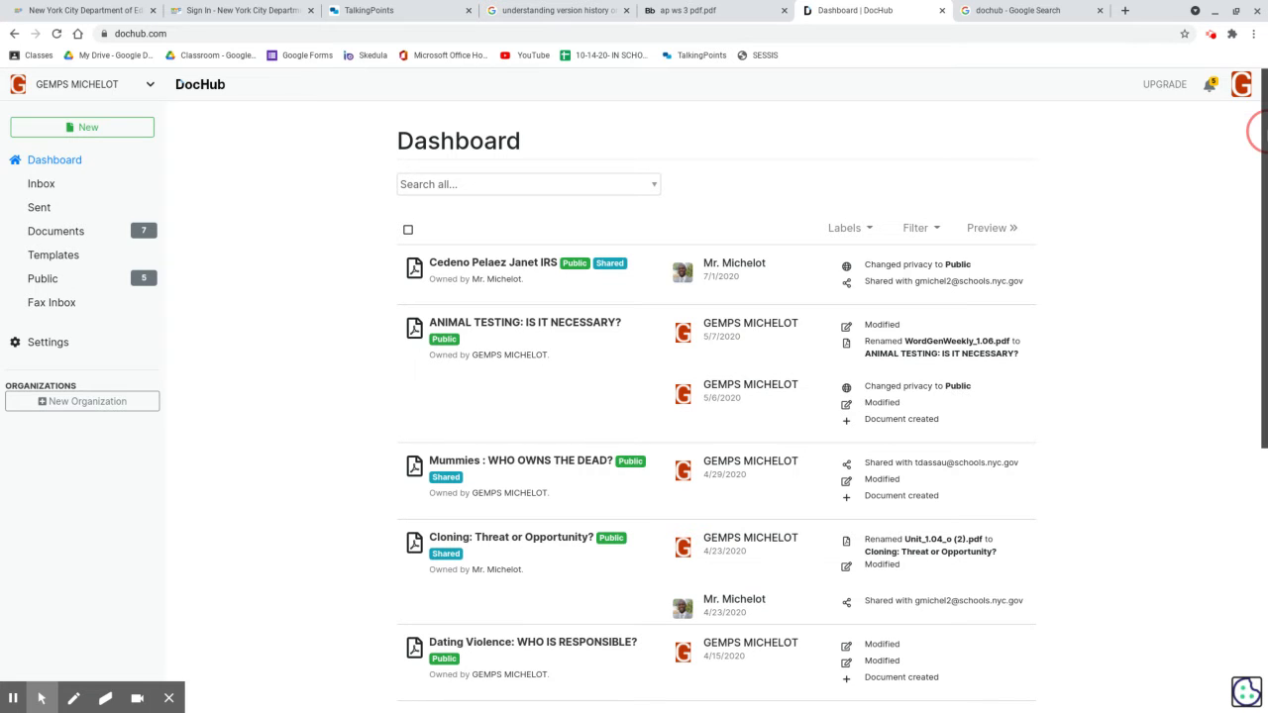
pyautogui.scroll(-2, 1261, 129)
pyautogui.scroll(-4, 1260, 129)
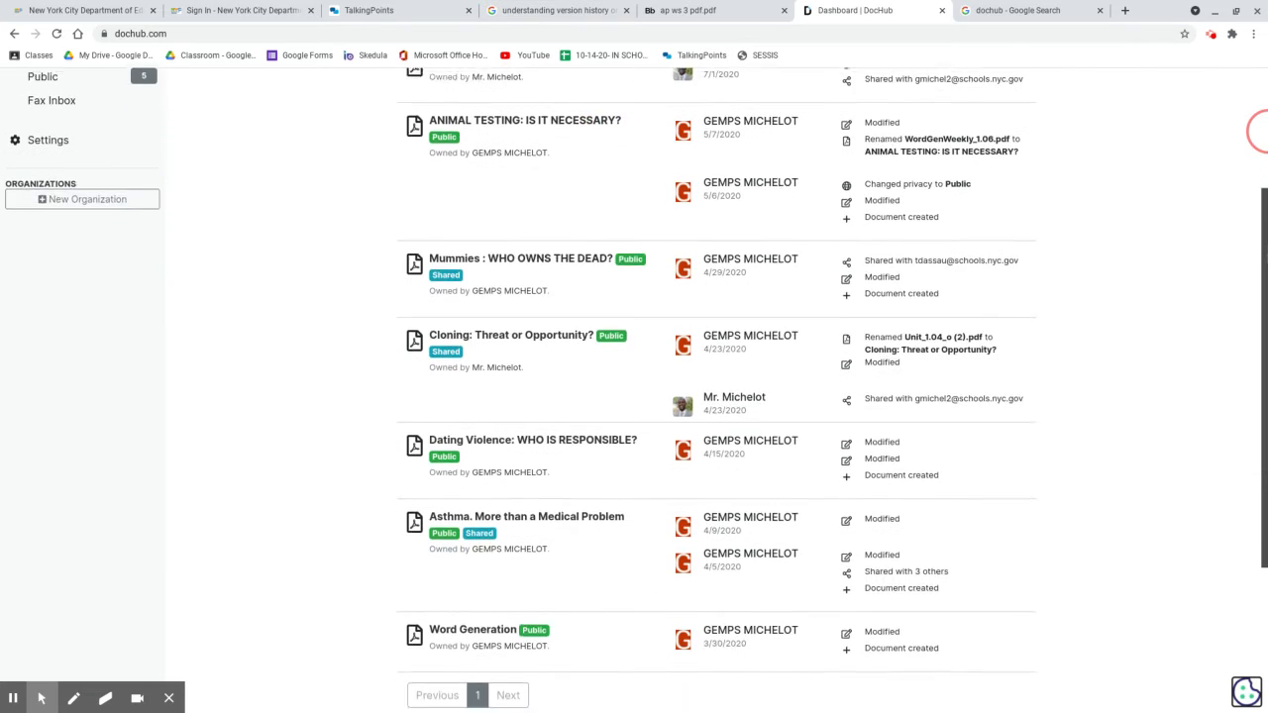
pyautogui.scroll(4, 1258, 129)
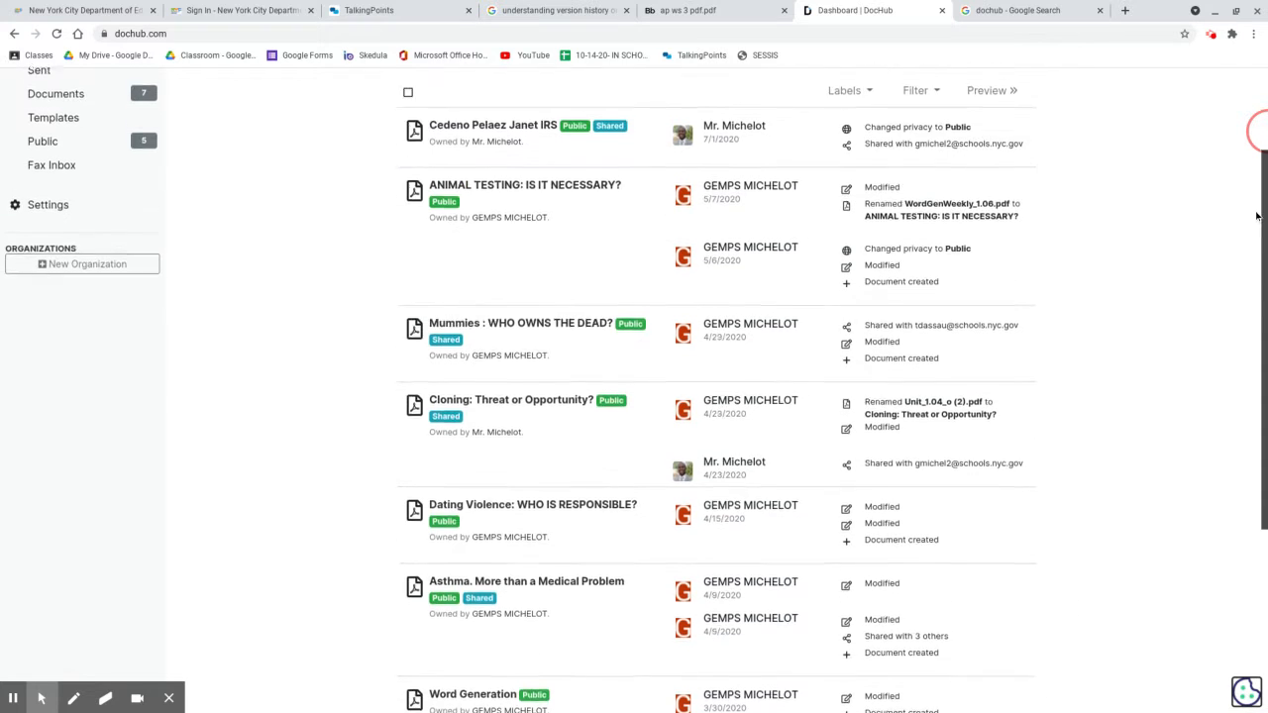
pyautogui.scroll(-5, 1256, 192)
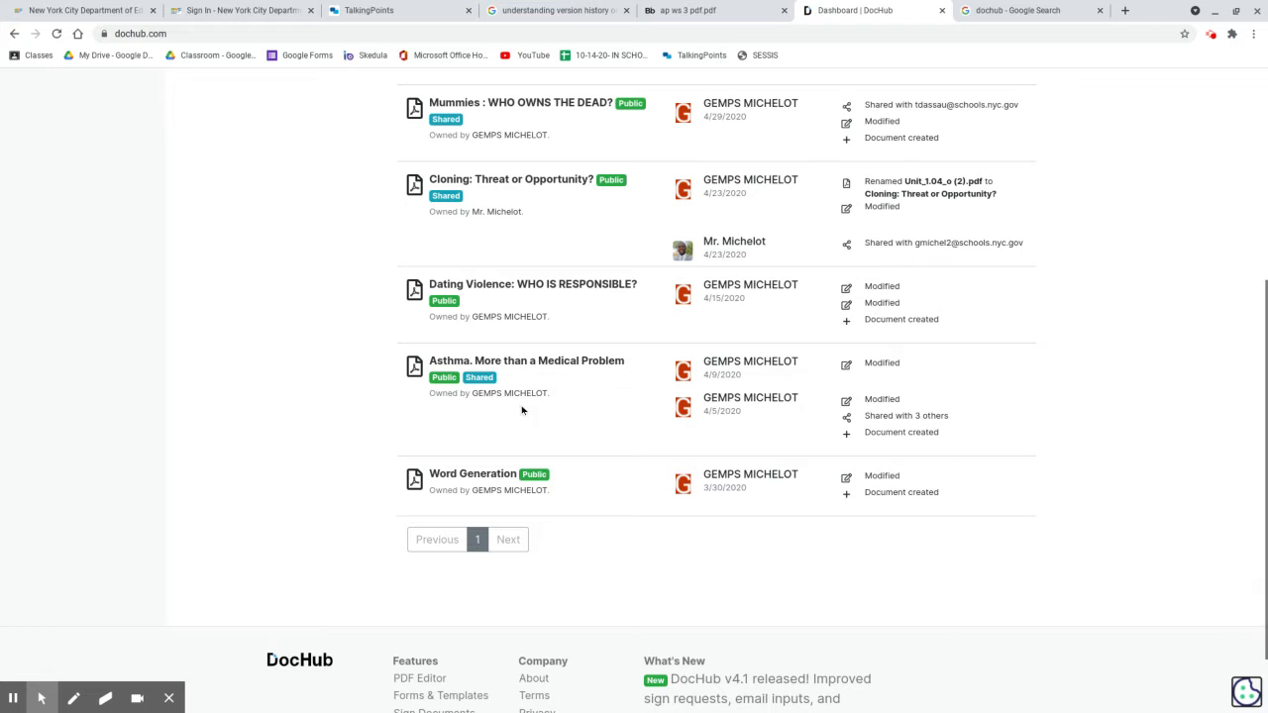
pyautogui.click(470, 476)
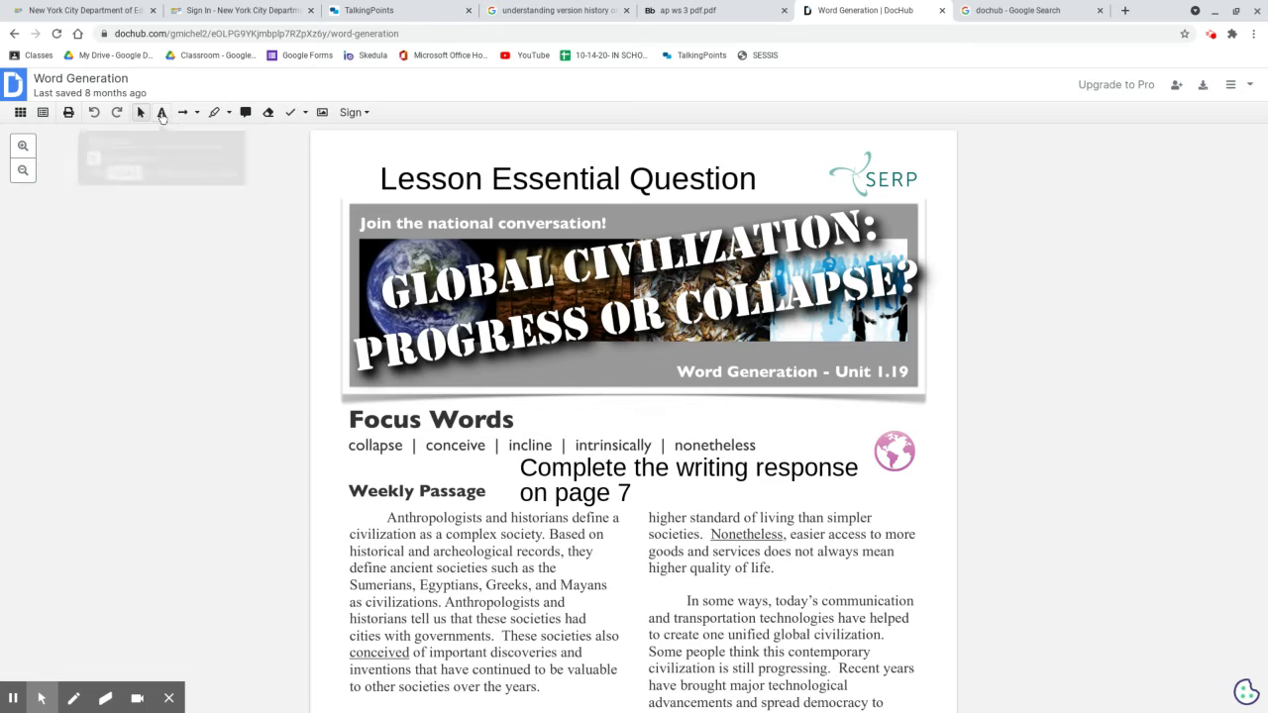
# Add a text annotation reading "sssssssssss" above the Lesson Essential Question heading and move it onto the banner image
pyautogui.click(161, 113)
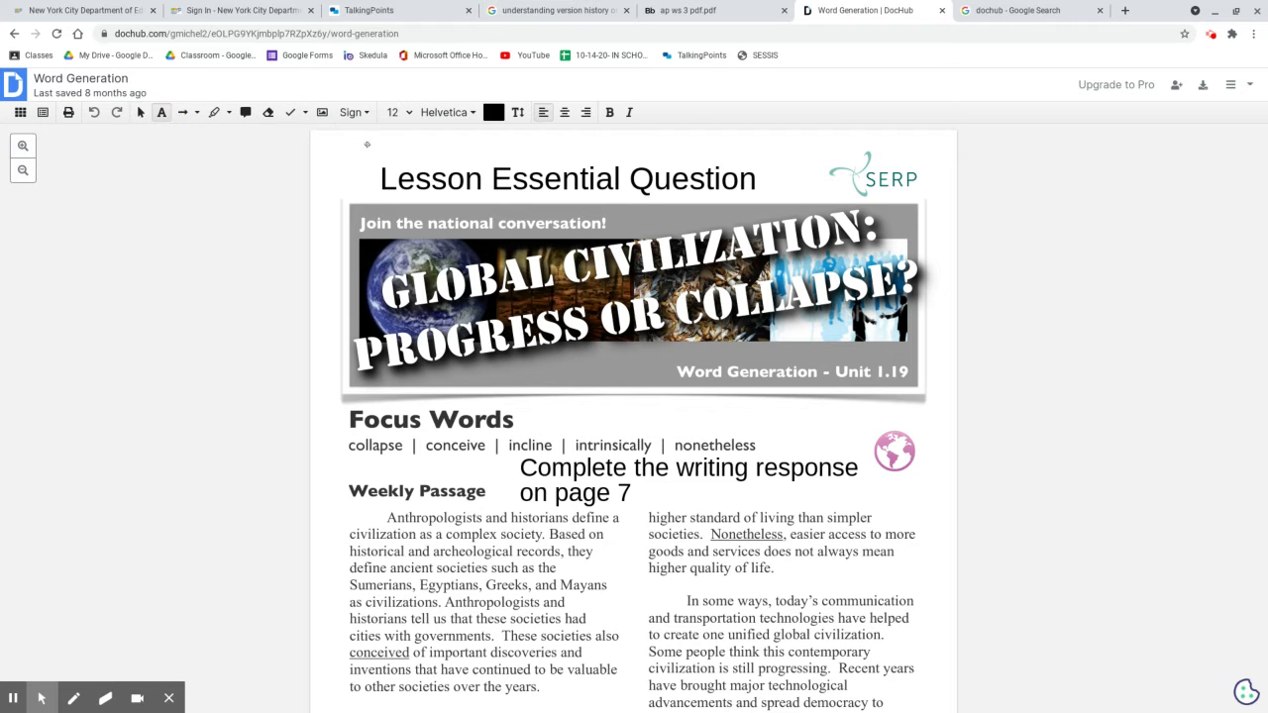
pyautogui.moveTo(369, 144); pyautogui.dragTo(585, 166)
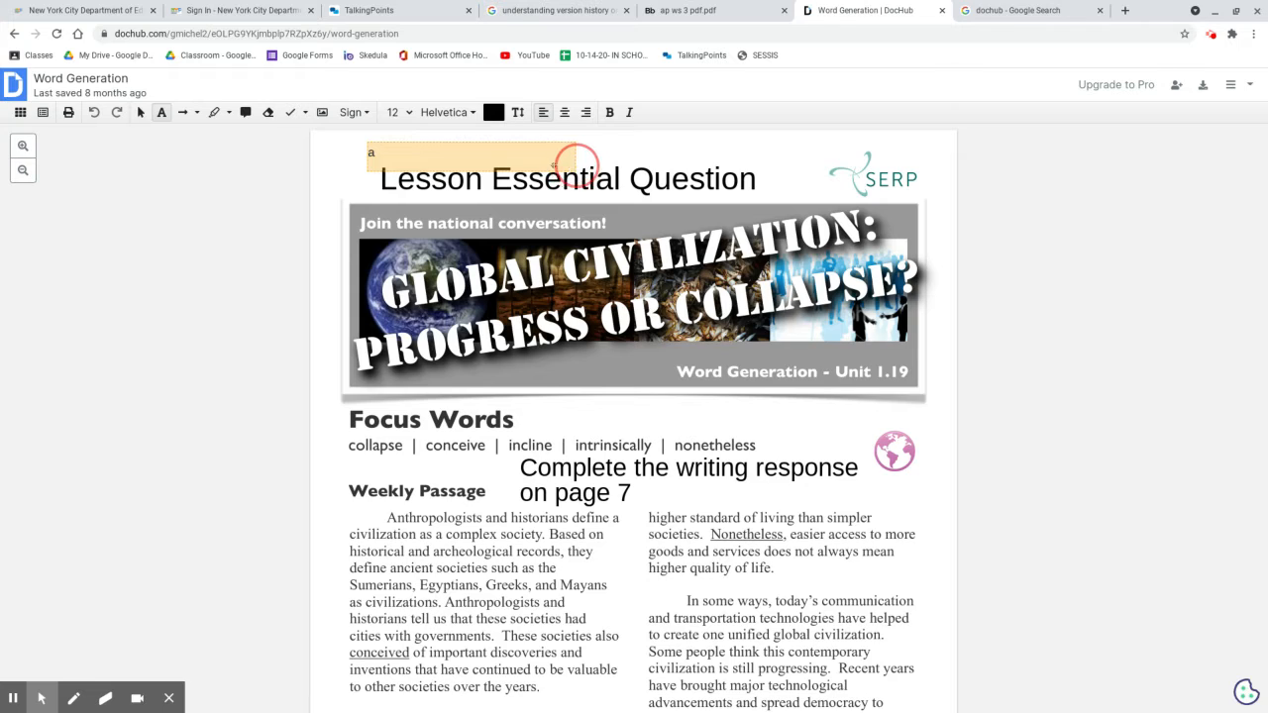
pyautogui.write('s')
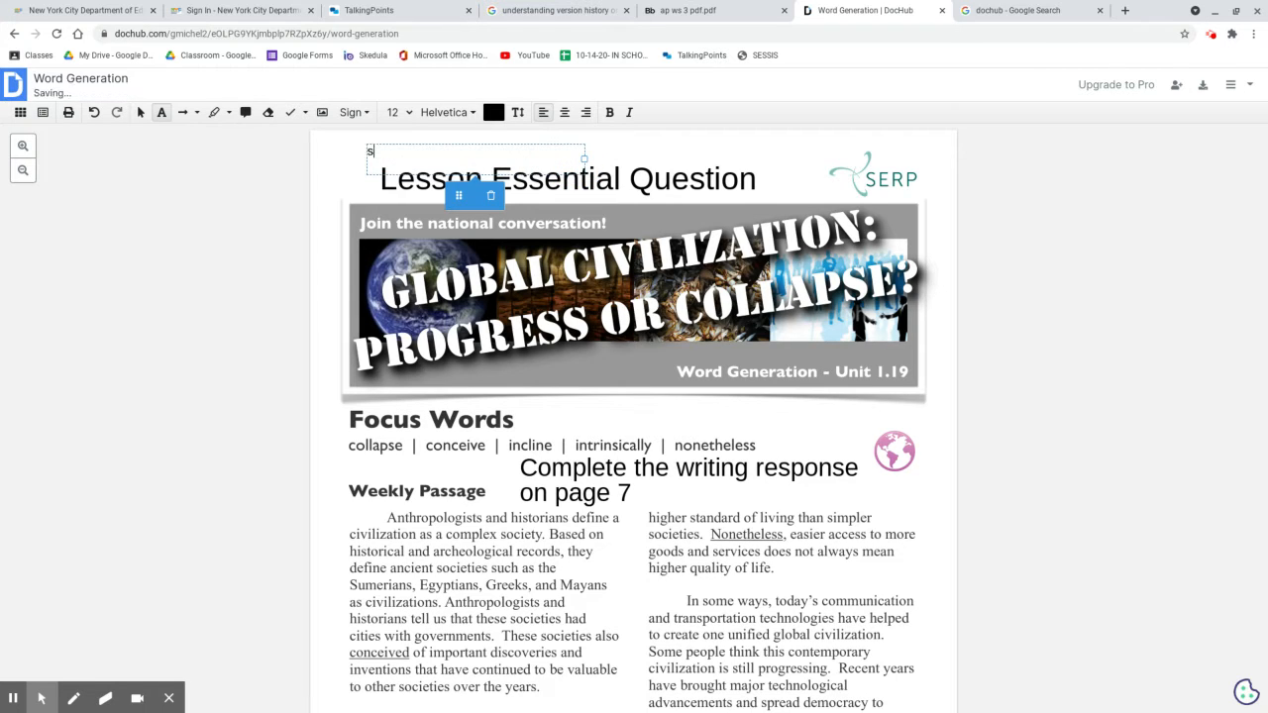
pyautogui.write('ssssssssss')
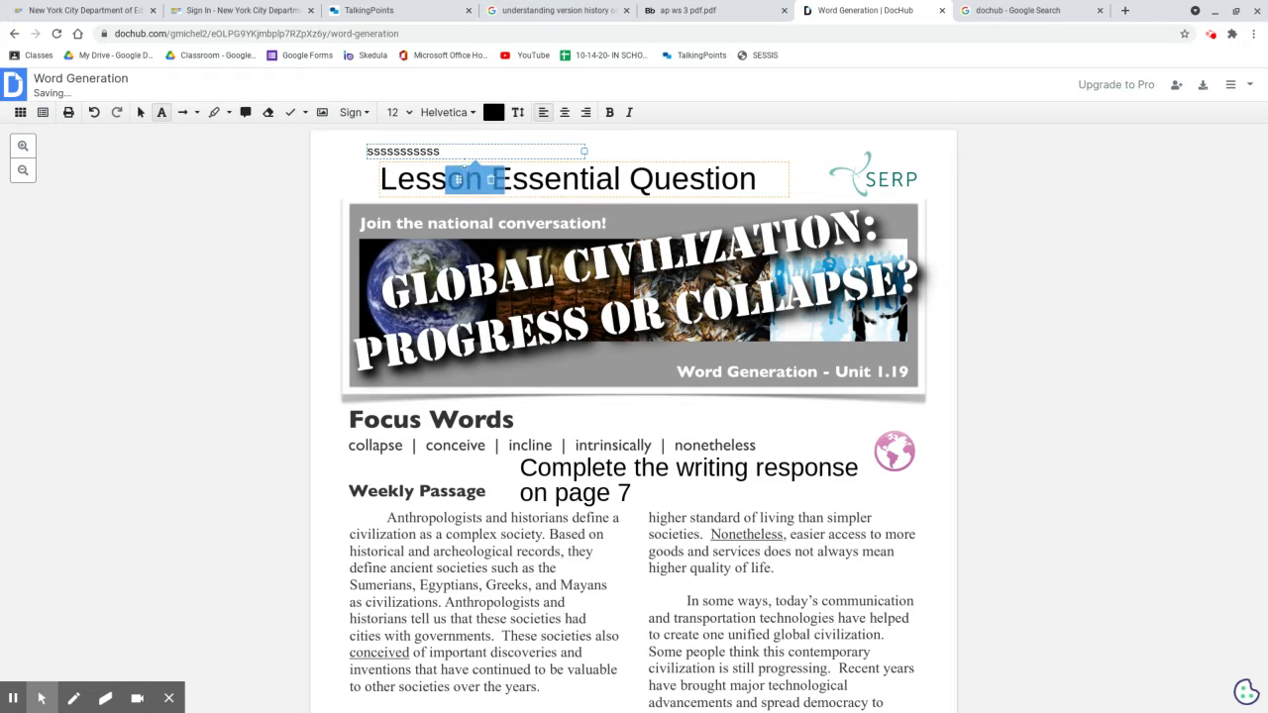
pyautogui.moveTo(459, 179); pyautogui.dragTo(469, 196)
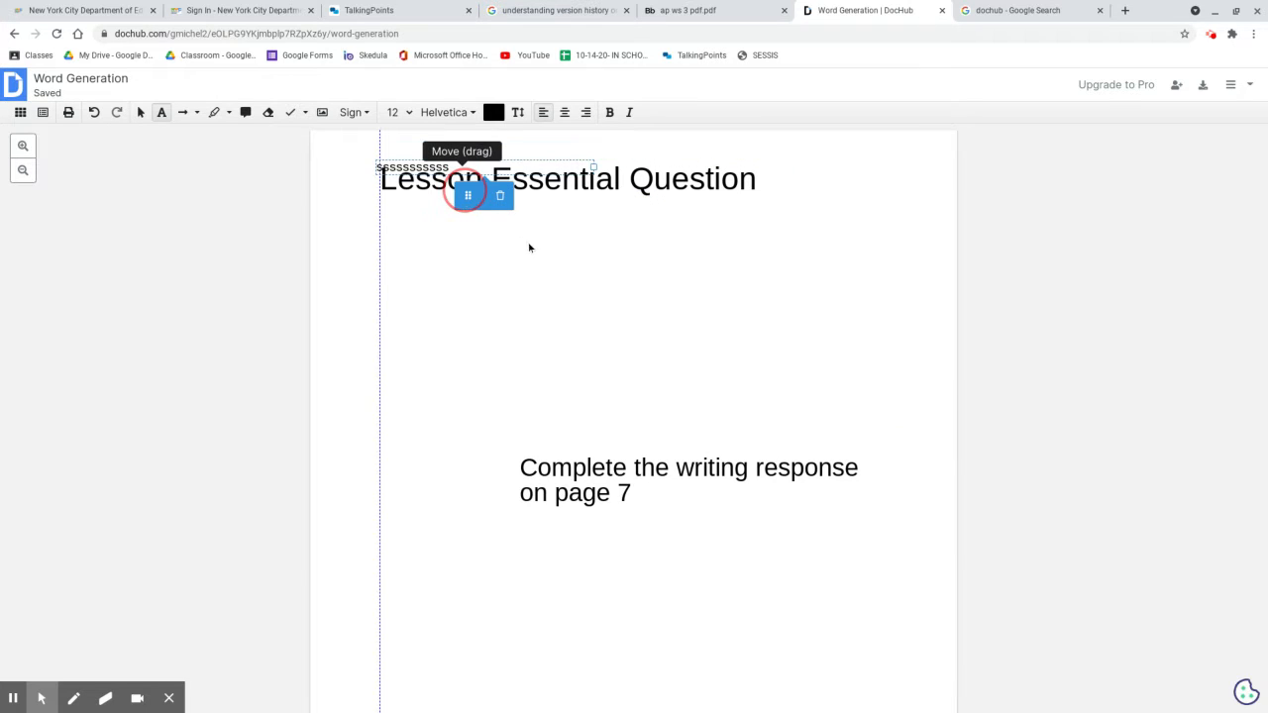
pyautogui.moveTo(529, 246); pyautogui.dragTo(585, 279)
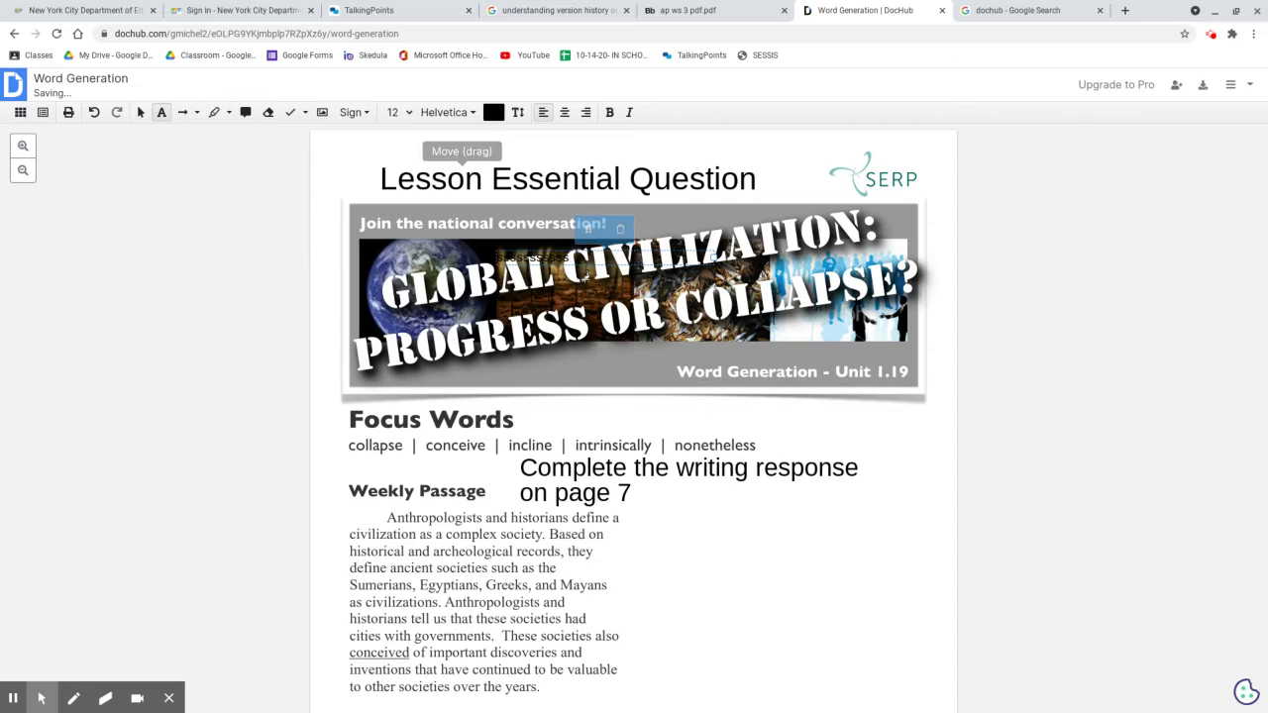
# Delete the "sssssssssss" text annotation from the banner and return to the selection tool
pyautogui.click(622, 230)
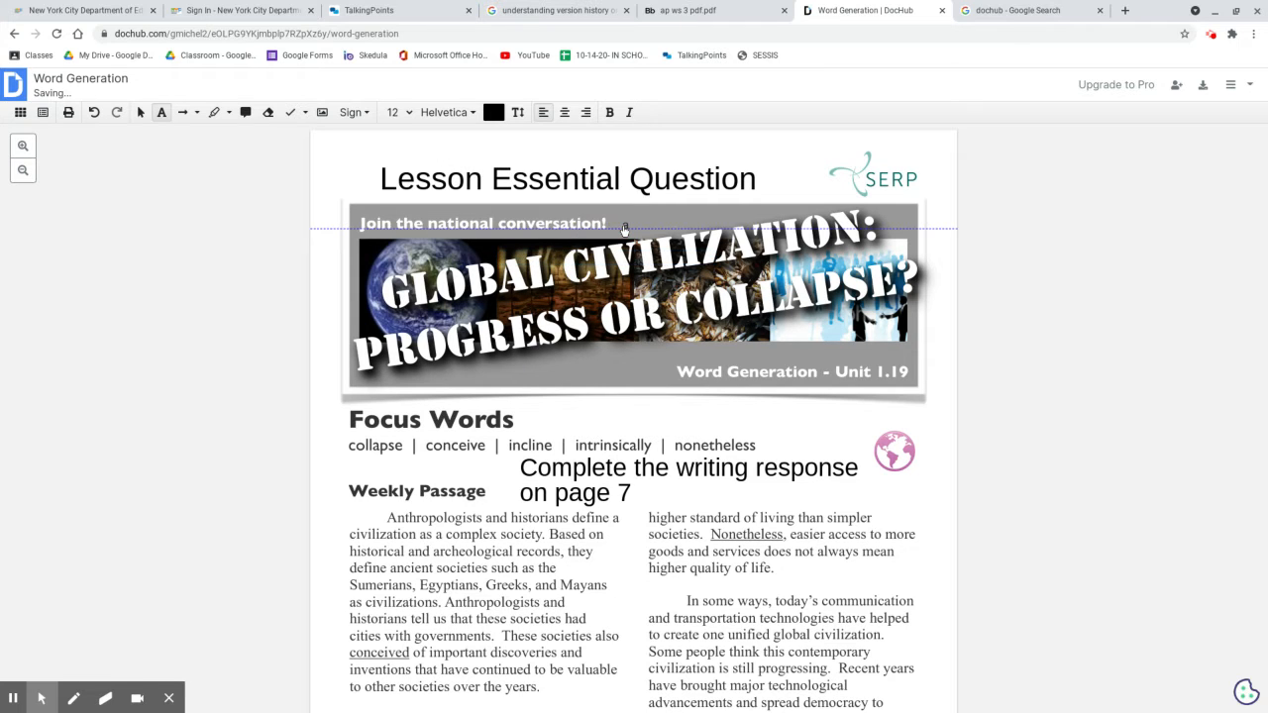
pyautogui.click(140, 113)
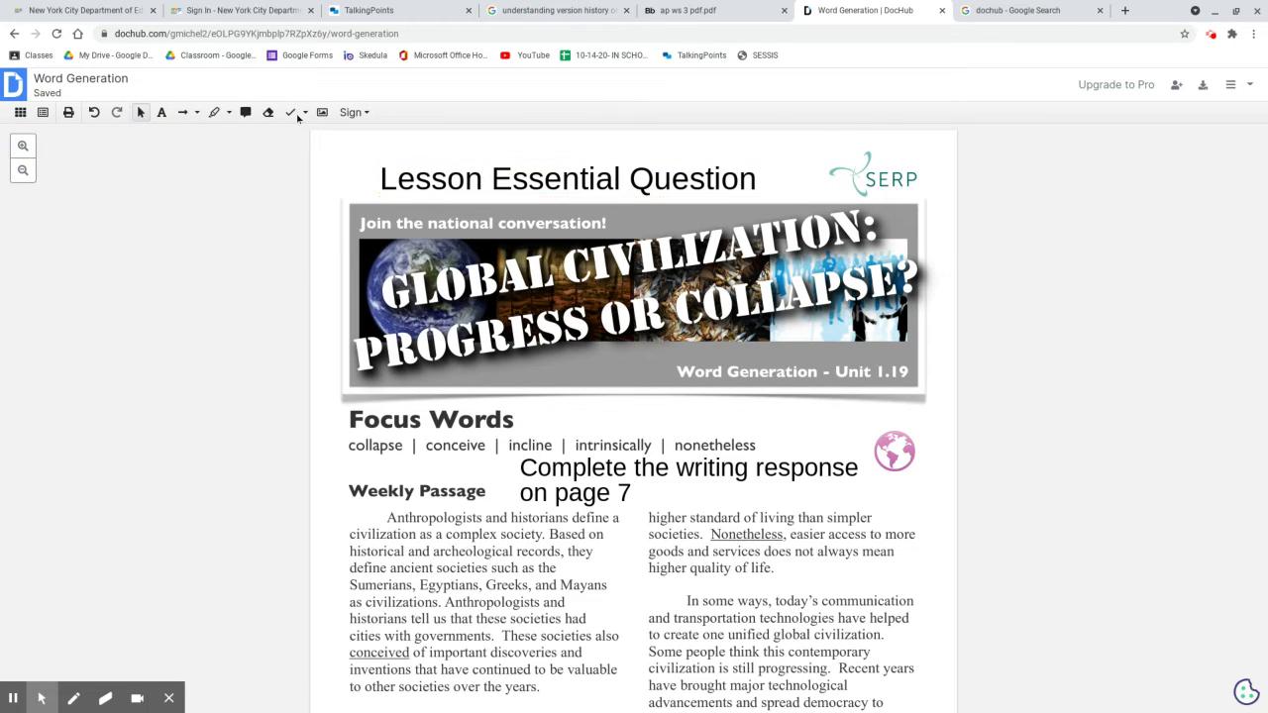
# Draw a rectangle around the "Weekly Passage" heading and undo it
pyautogui.click(182, 116)
pyautogui.click(195, 114)
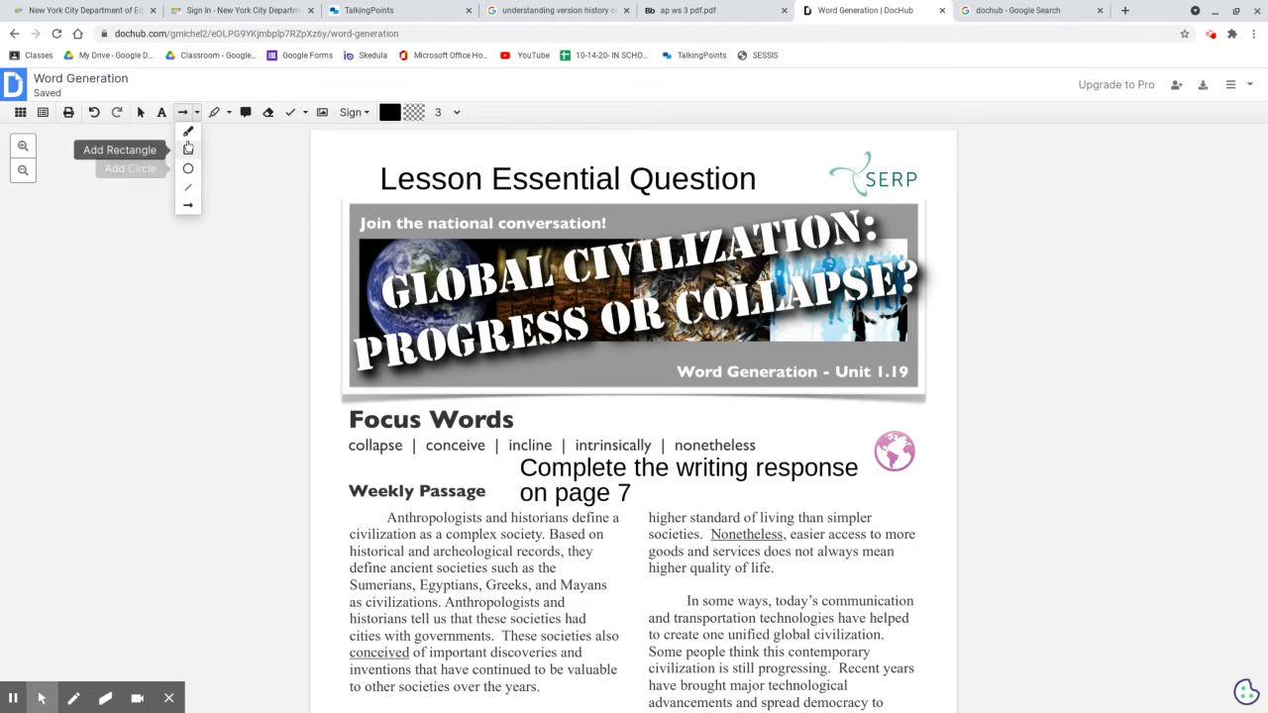
pyautogui.click(188, 150)
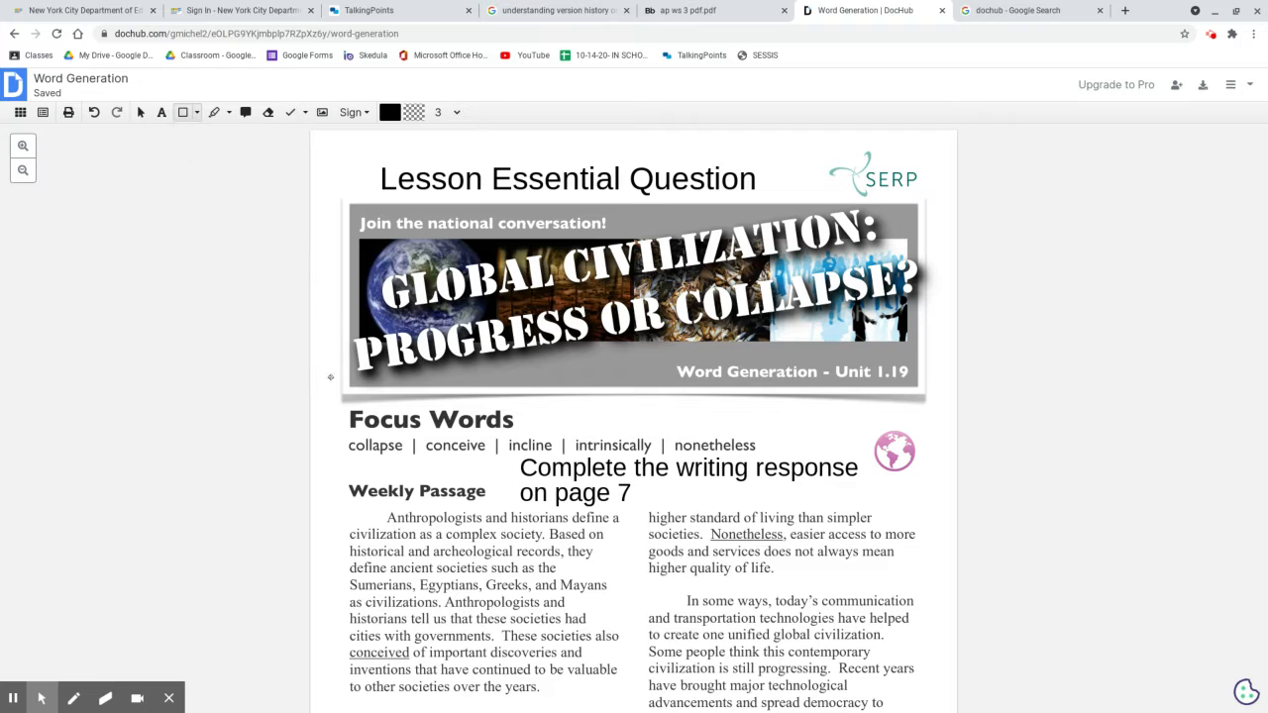
pyautogui.moveTo(343, 465); pyautogui.dragTo(498, 507)
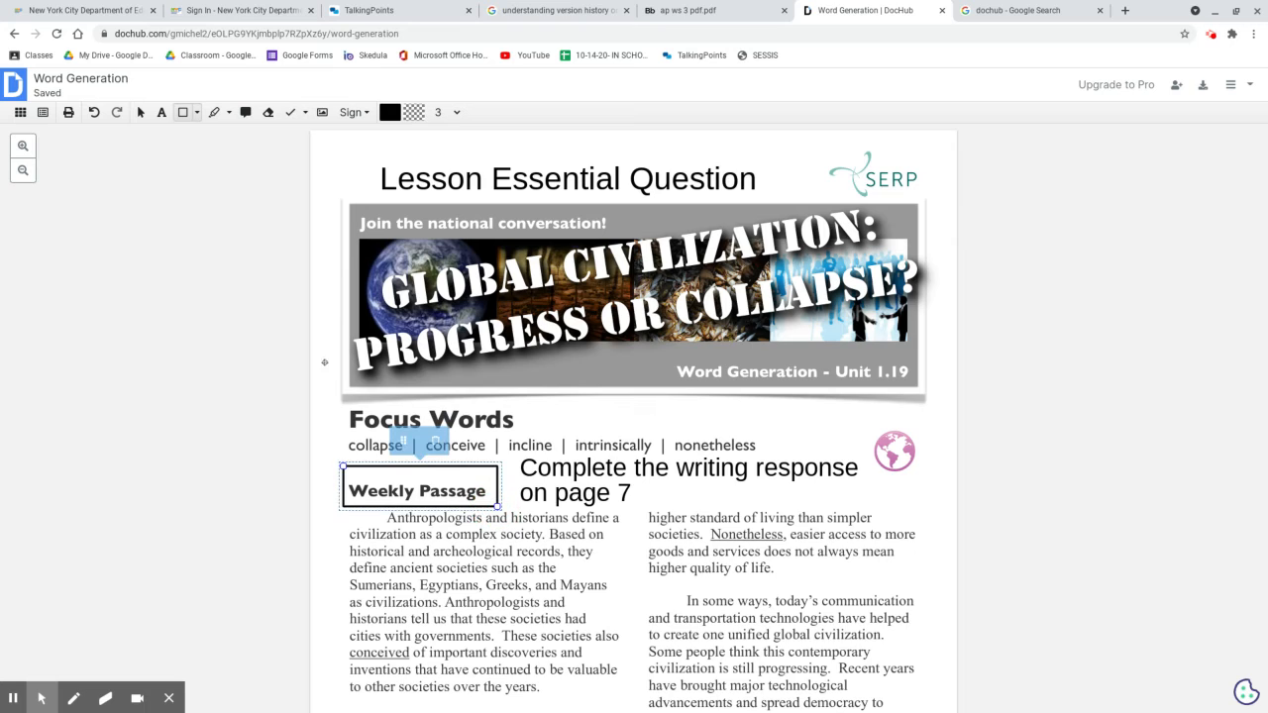
pyautogui.click(94, 113)
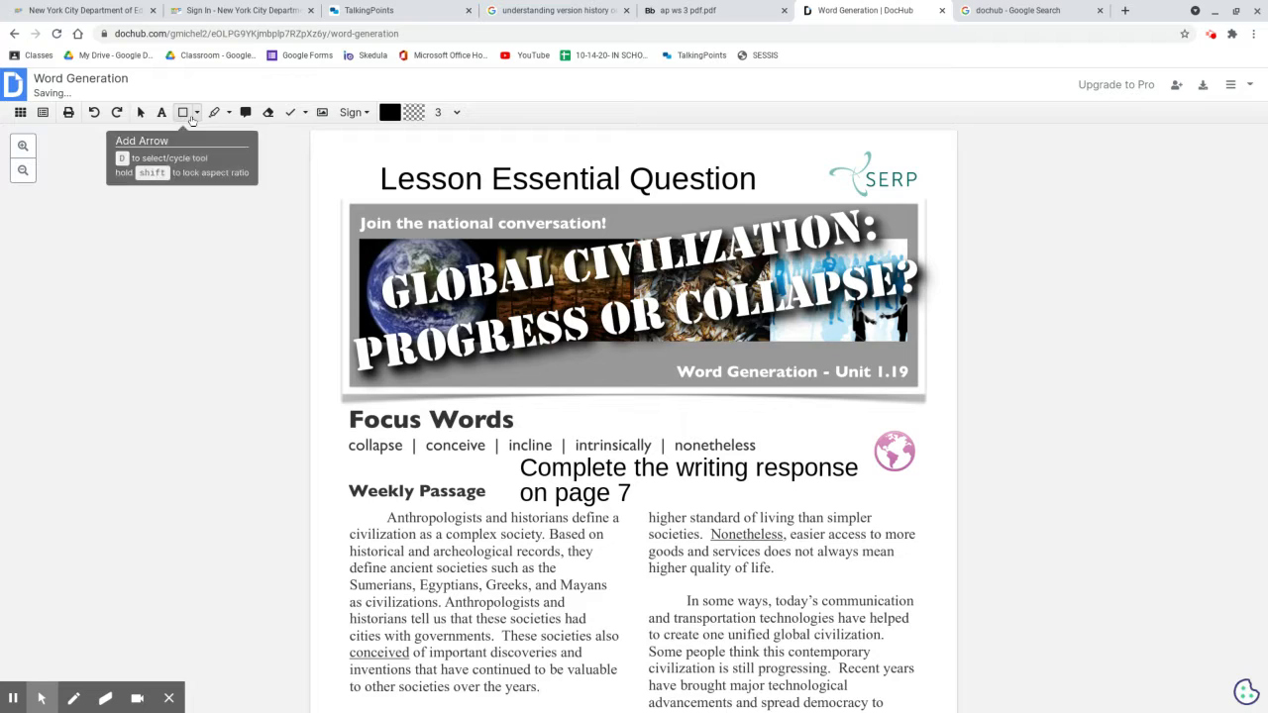
# Draw an ellipse around the word "Anthropologists" in the first paragraph and undo it
pyautogui.click(195, 114)
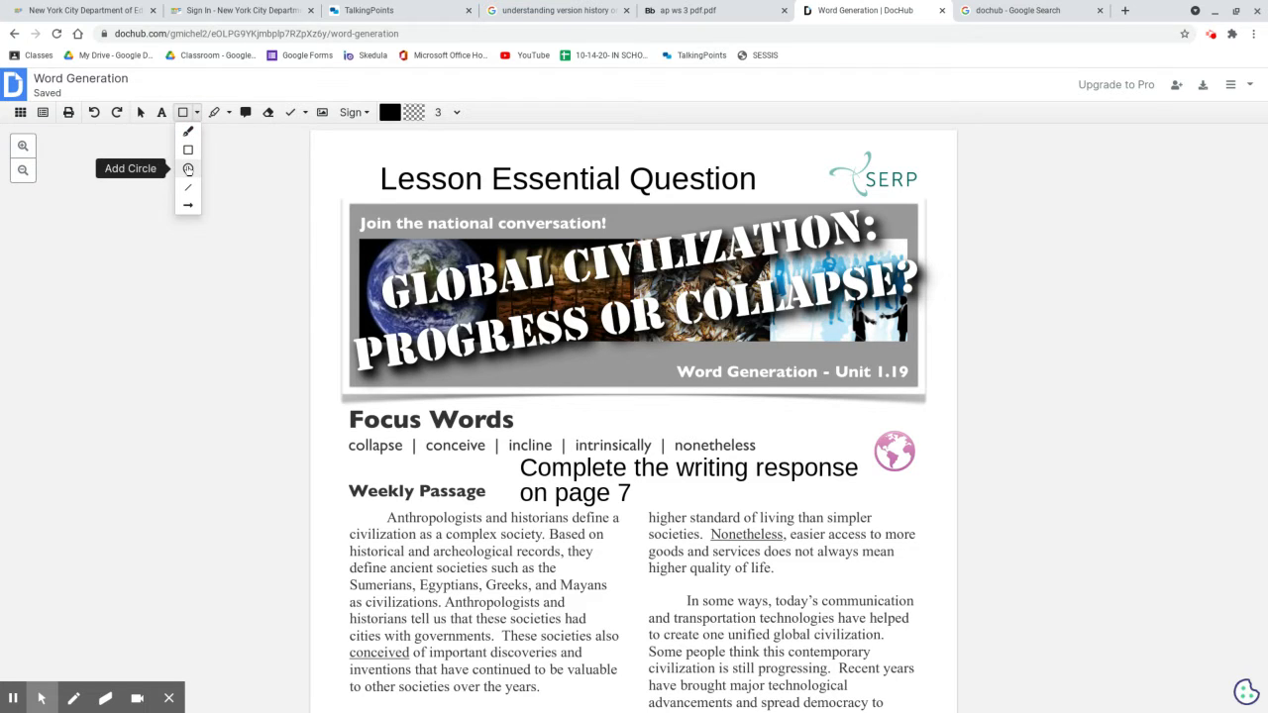
pyautogui.click(188, 169)
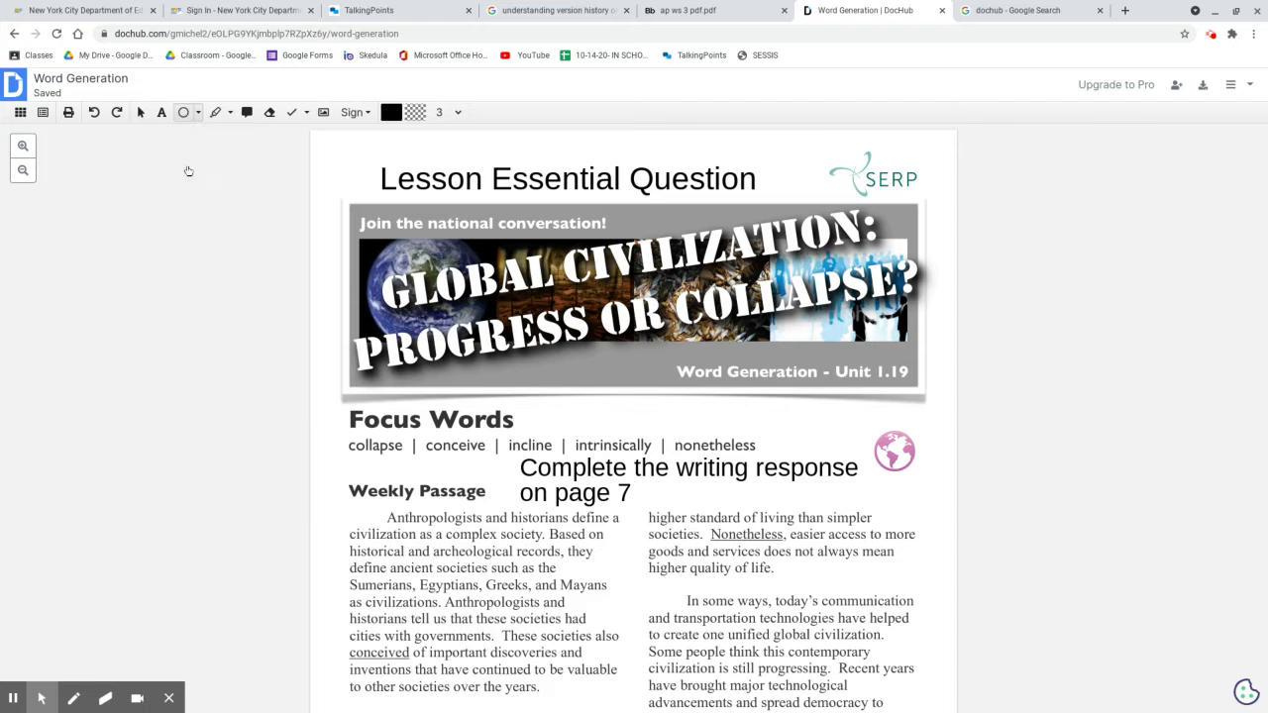
pyautogui.moveTo(371, 511); pyautogui.dragTo(498, 528)
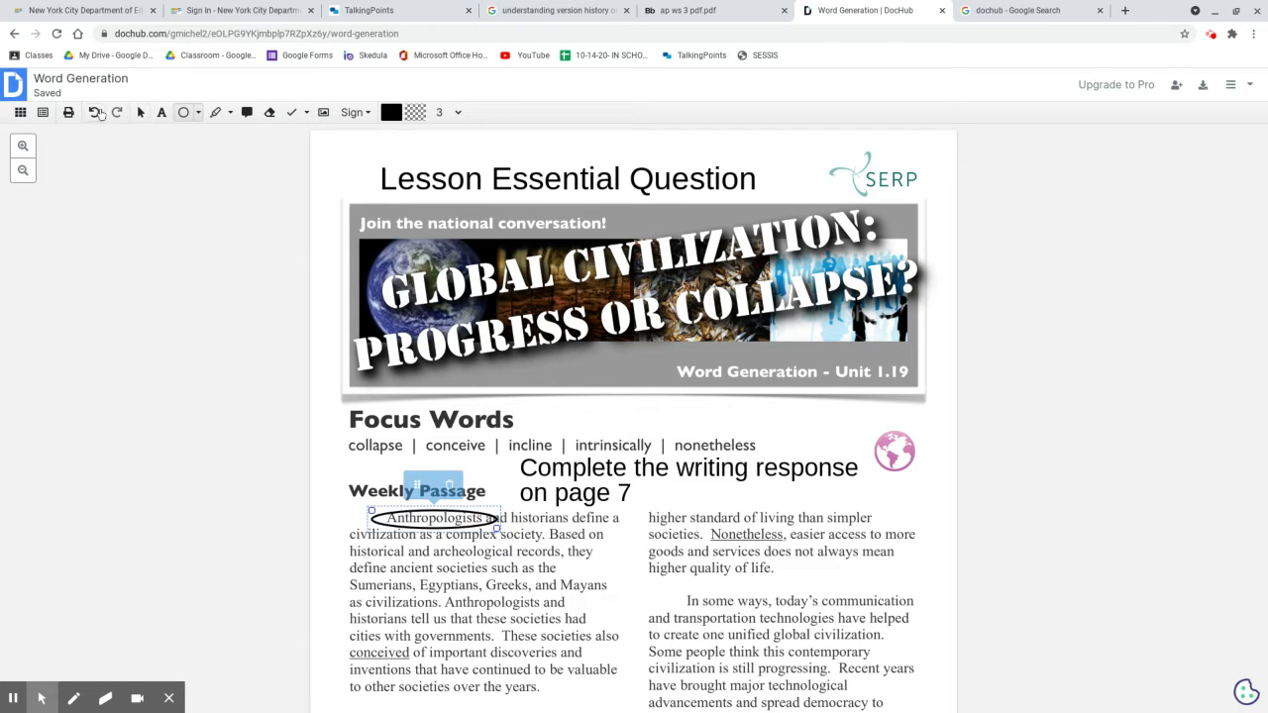
pyautogui.click(95, 112)
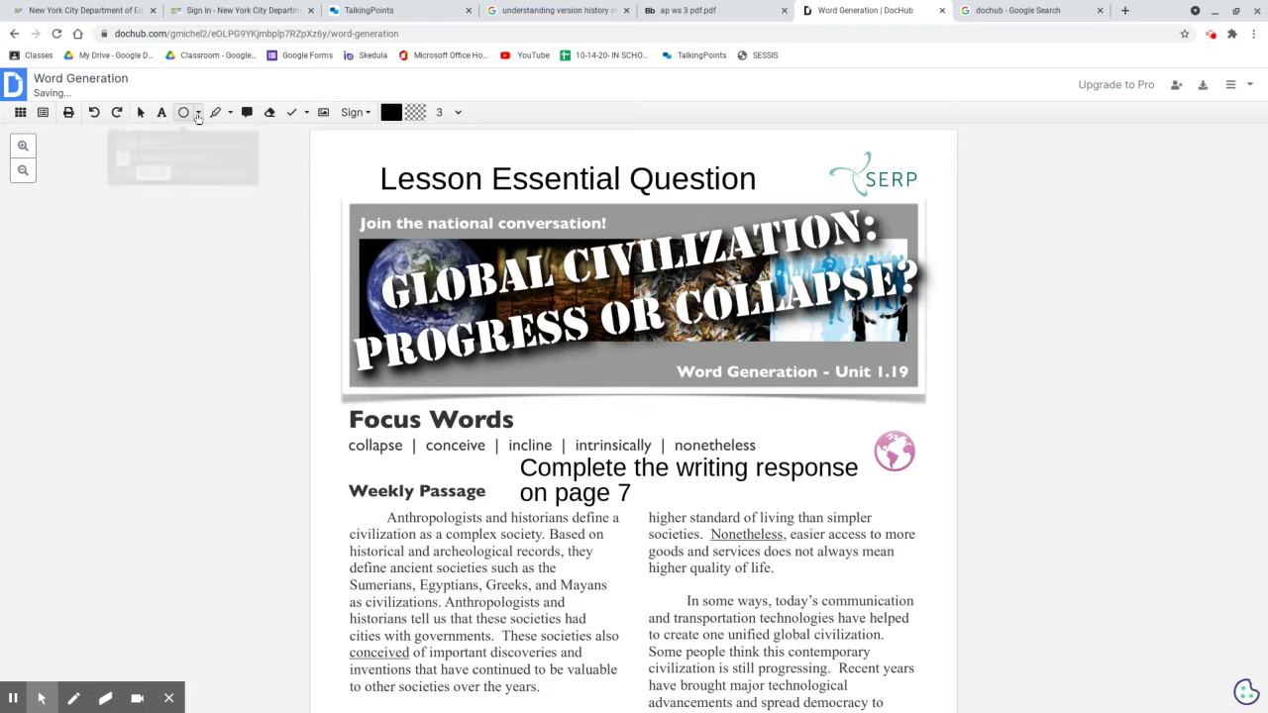
# Write "2x" freehand across the banner's lower edge and undo the strokes
pyautogui.click(182, 116)
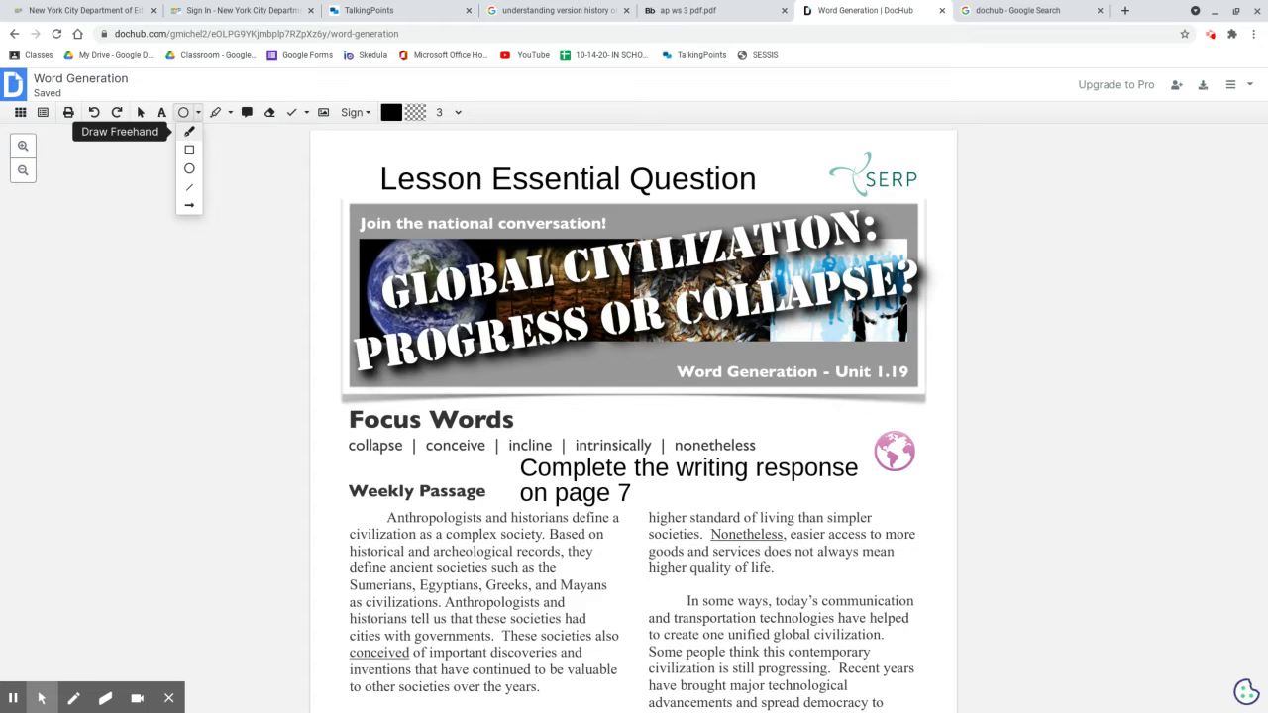
pyautogui.click(189, 131)
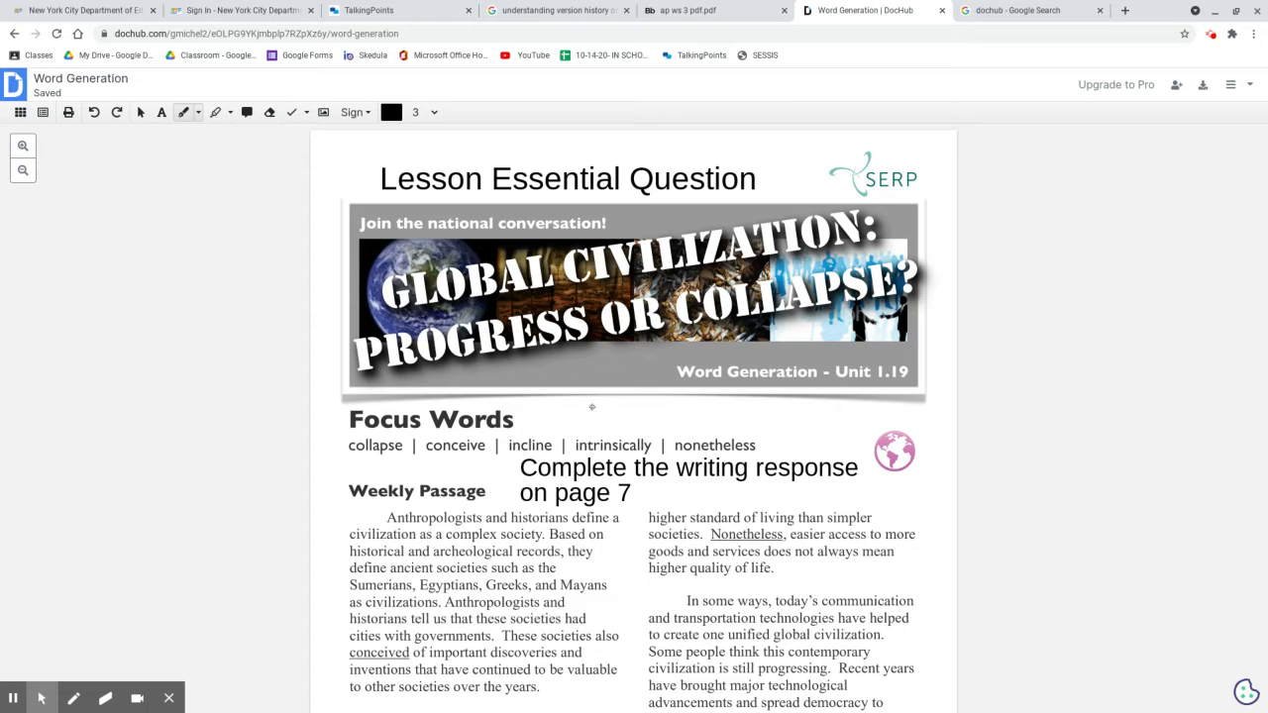
pyautogui.moveTo(561, 381)
pyautogui.mouseDown()
pyautogui.moveTo(589, 368)
pyautogui.moveTo(600, 411)
pyautogui.moveTo(560, 418)
pyautogui.moveTo(616, 422)
pyautogui.moveTo(657, 410)
pyautogui.moveTo(652, 397)
pyautogui.moveTo(629, 417)
pyautogui.mouseUp()
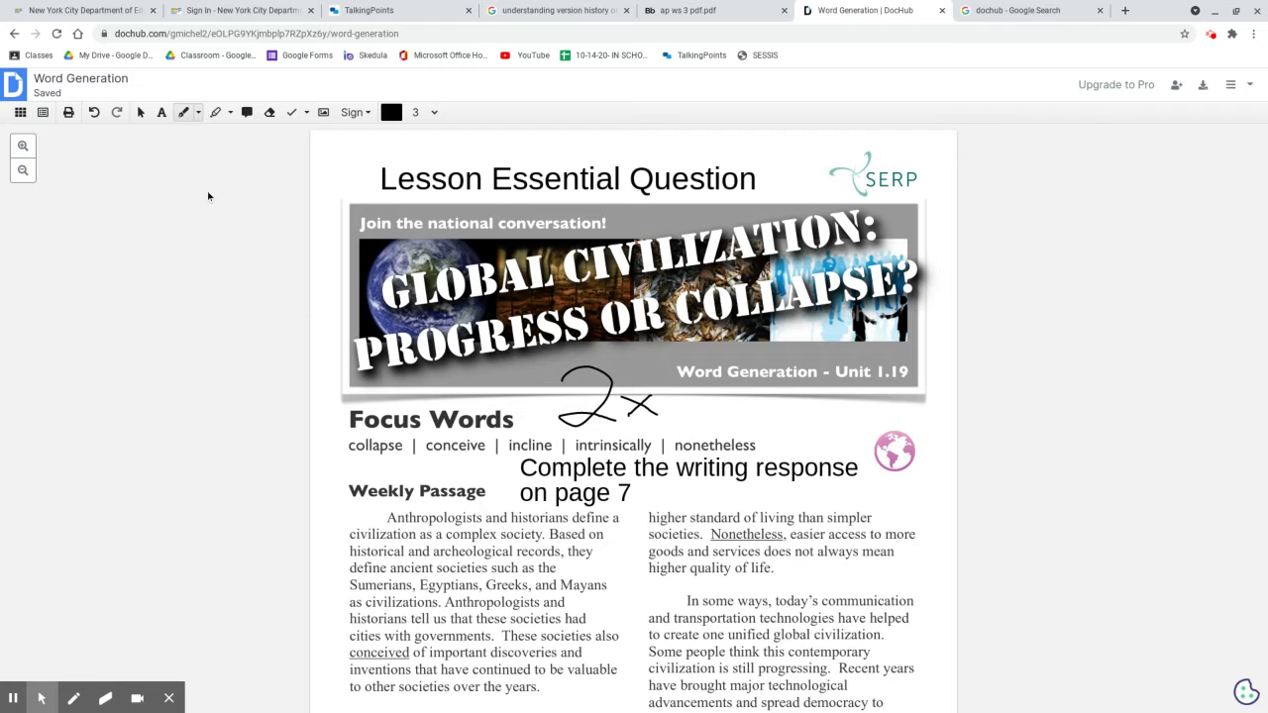
pyautogui.click(97, 113)
pyautogui.click(96, 113)
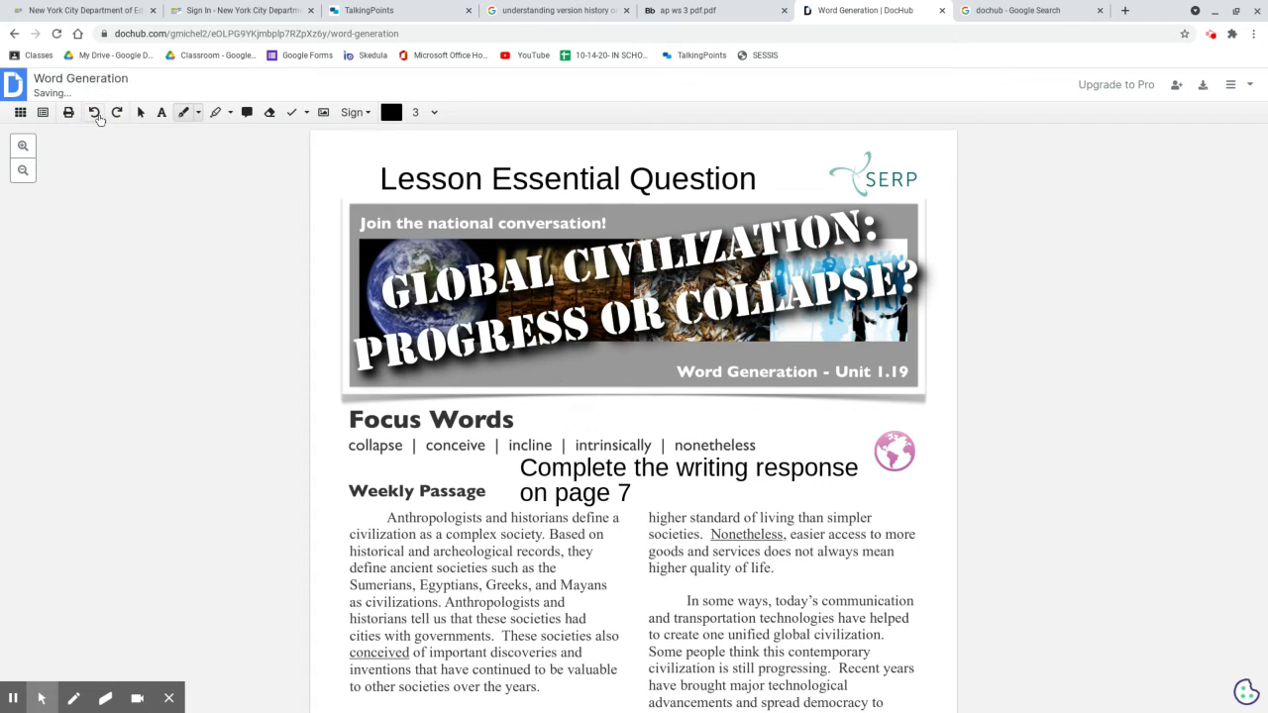
# Undo the deletion of the text annotation on the banner, and open and dismiss the image file chooser
pyautogui.click(226, 116)
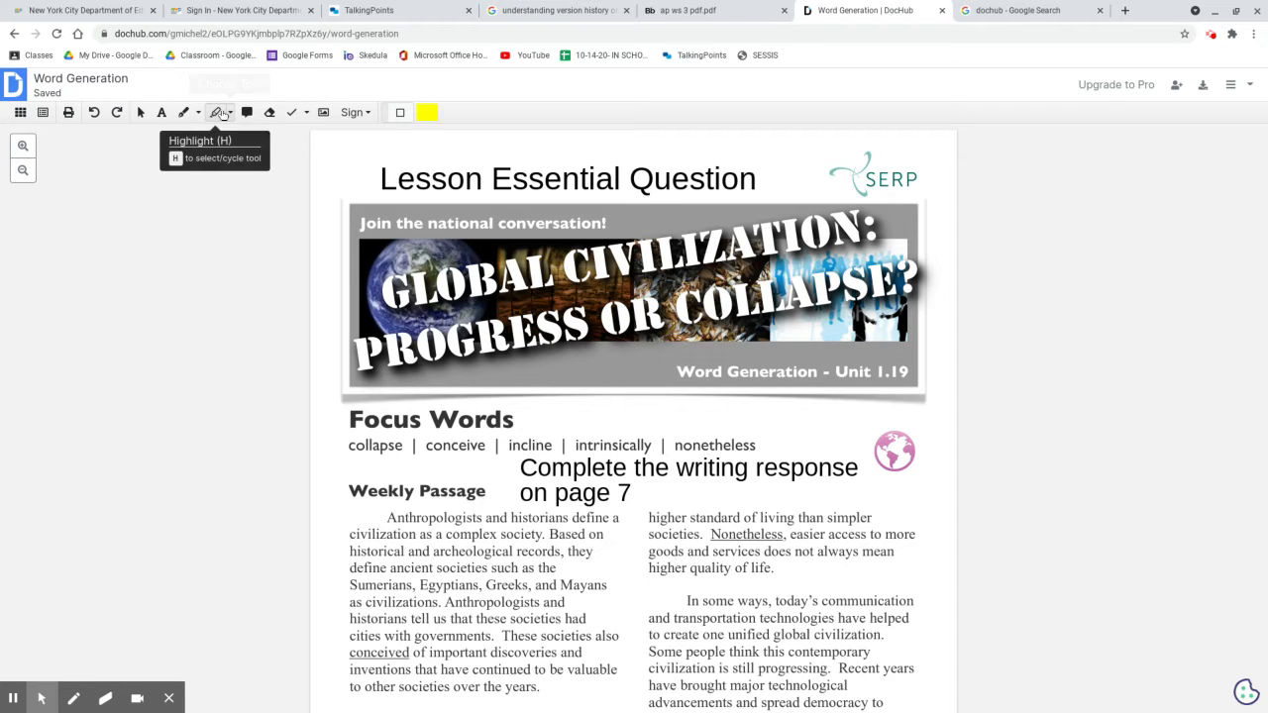
pyautogui.click(303, 115)
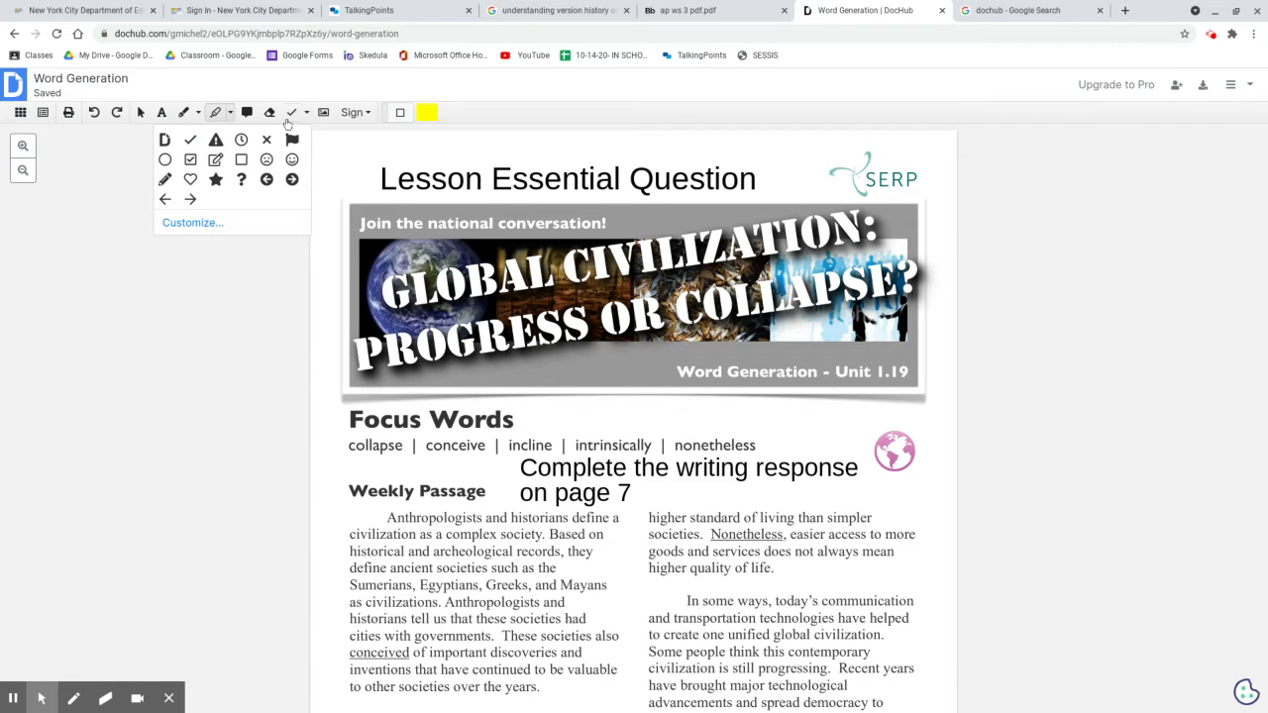
pyautogui.click(94, 112)
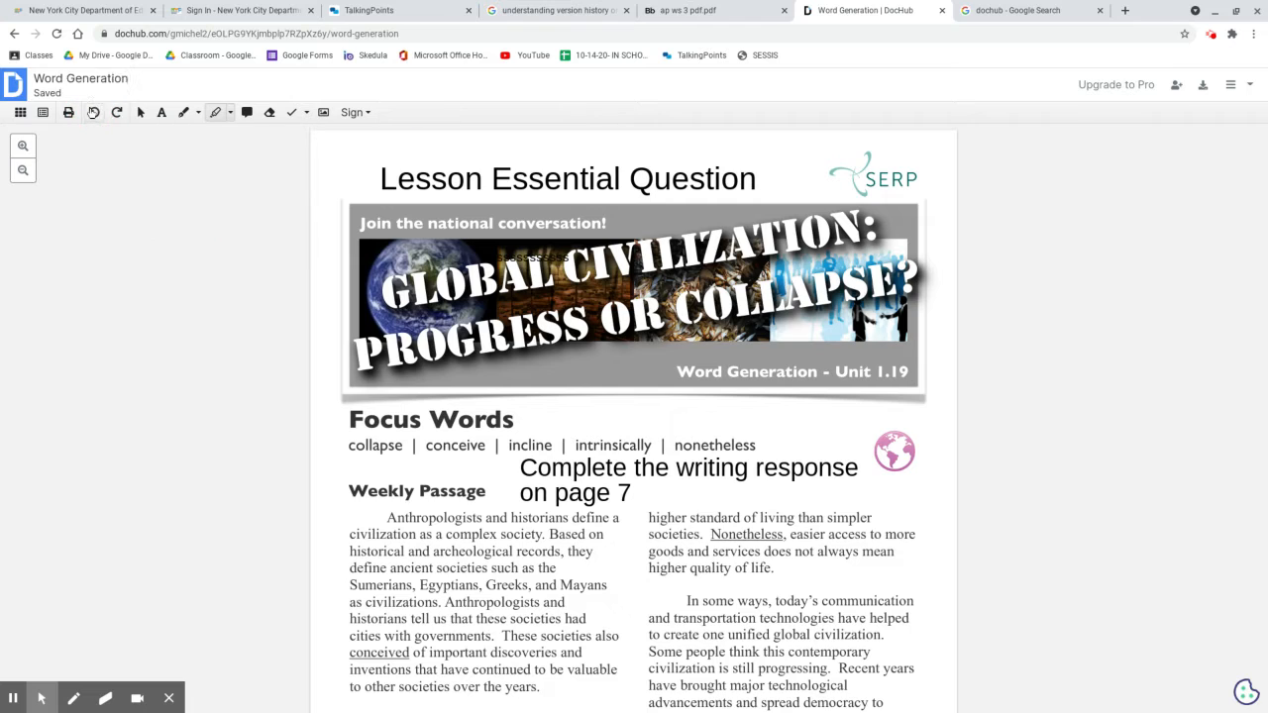
pyautogui.click(324, 114)
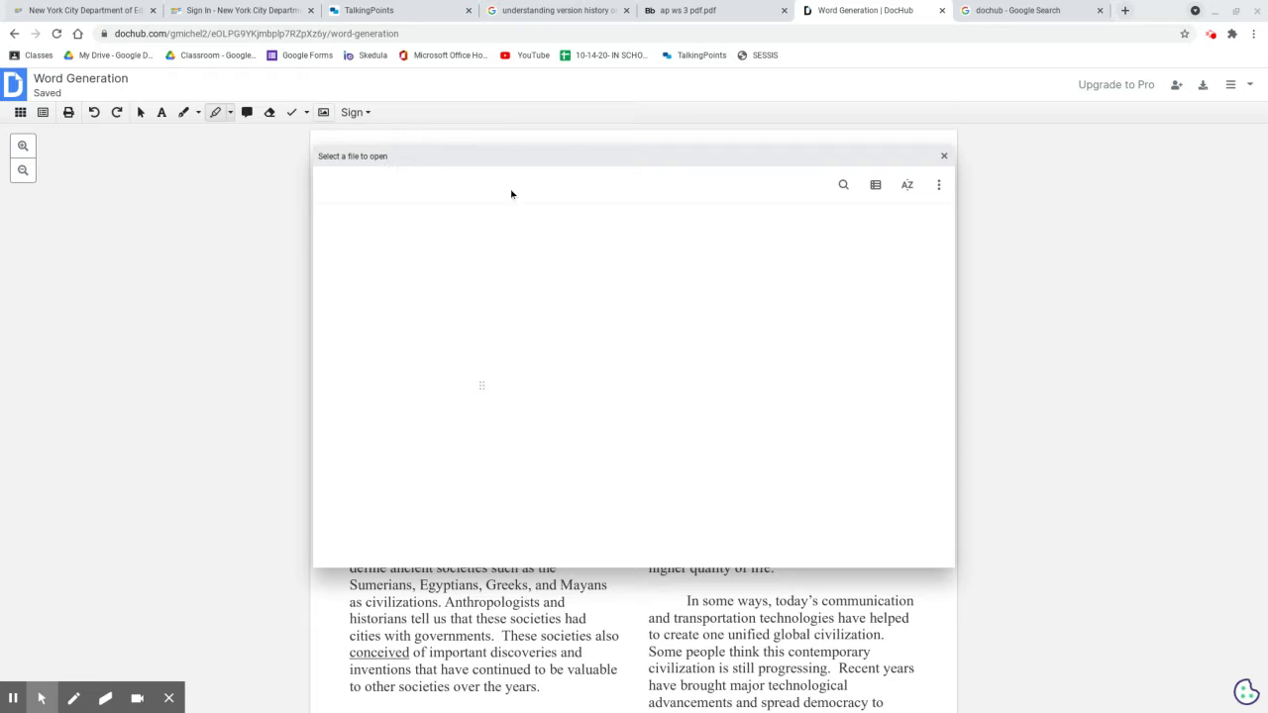
pyautogui.click(945, 157)
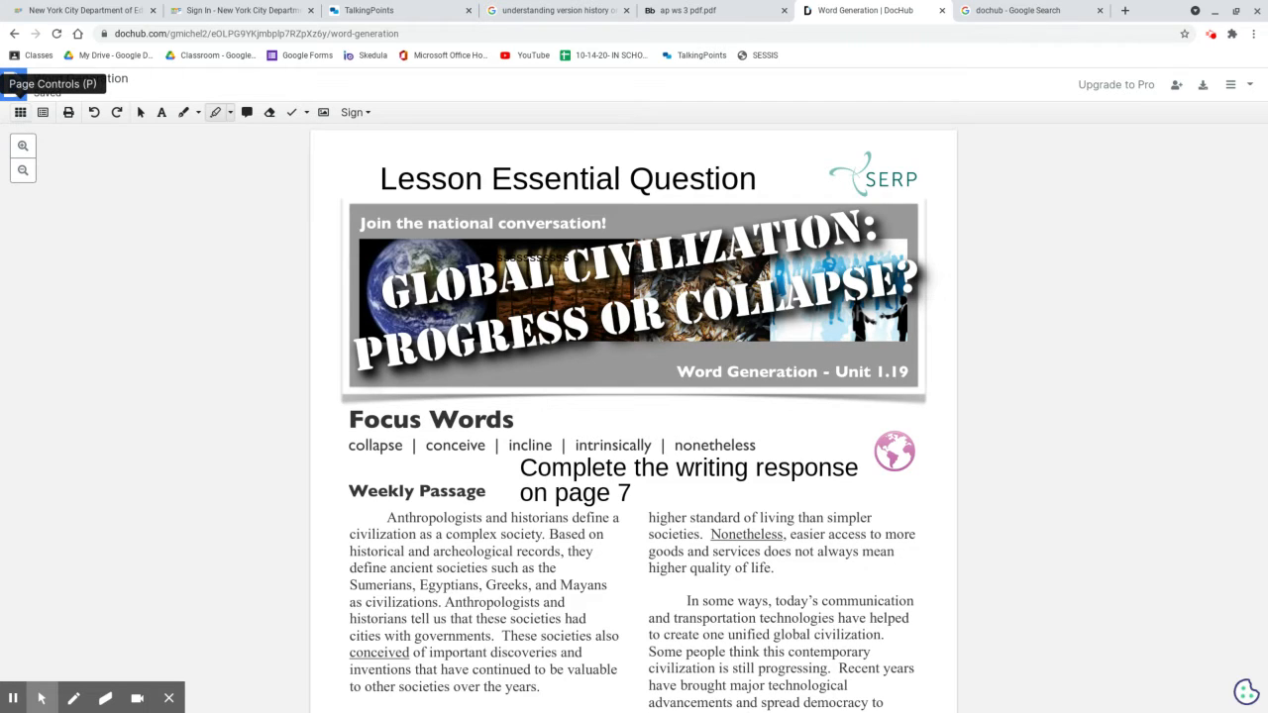
# Rotate page 2 of the document 90° clockwise and return to the dashboard
pyautogui.click(20, 114)
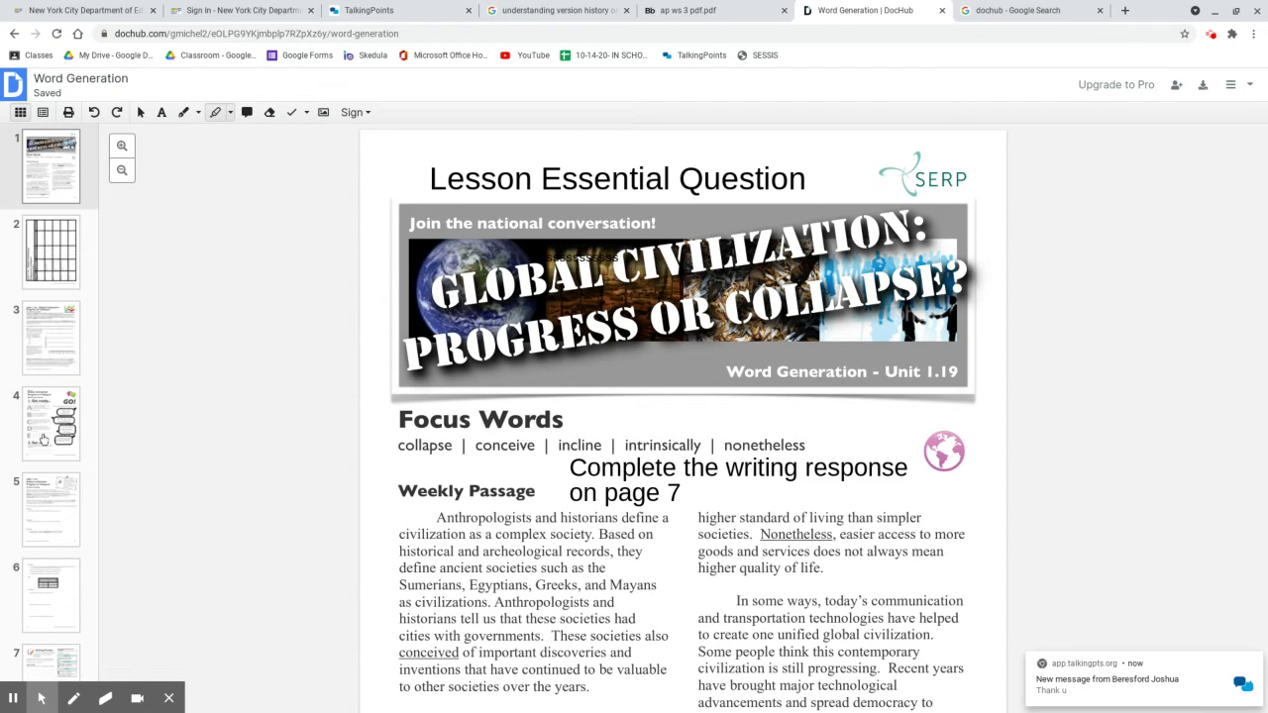
pyautogui.click(46, 262)
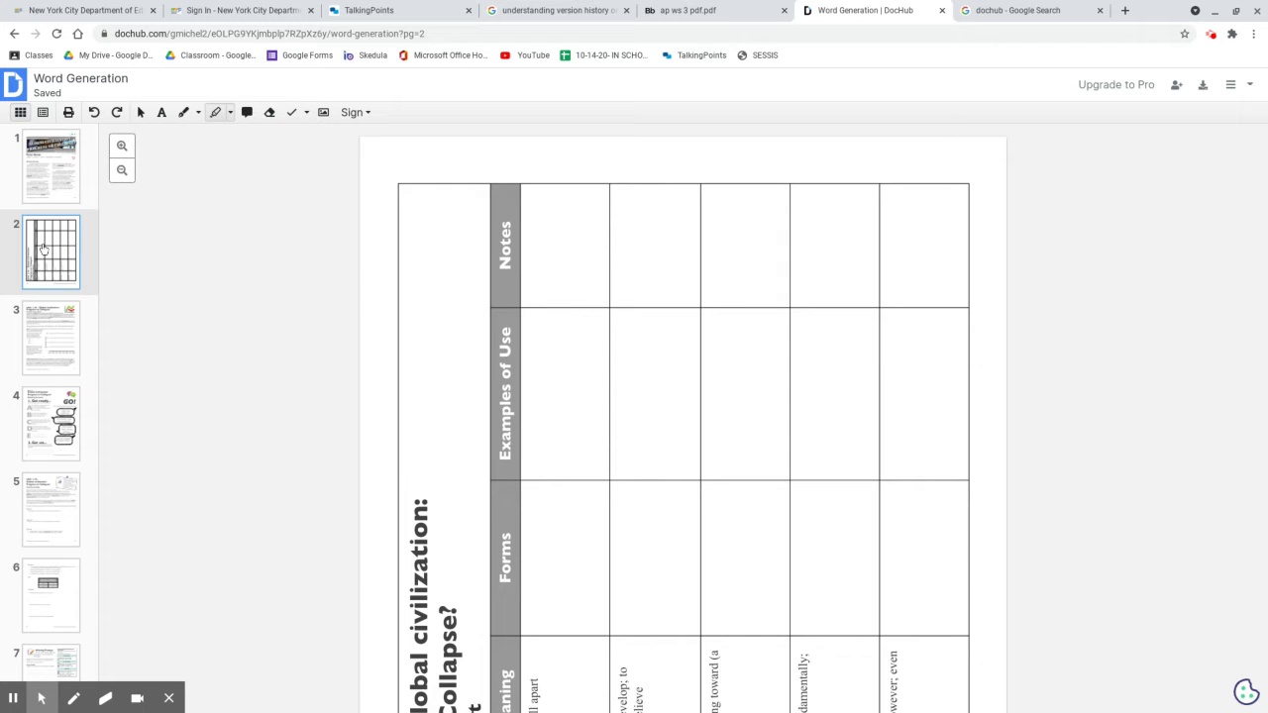
pyautogui.rightClick(43, 247)
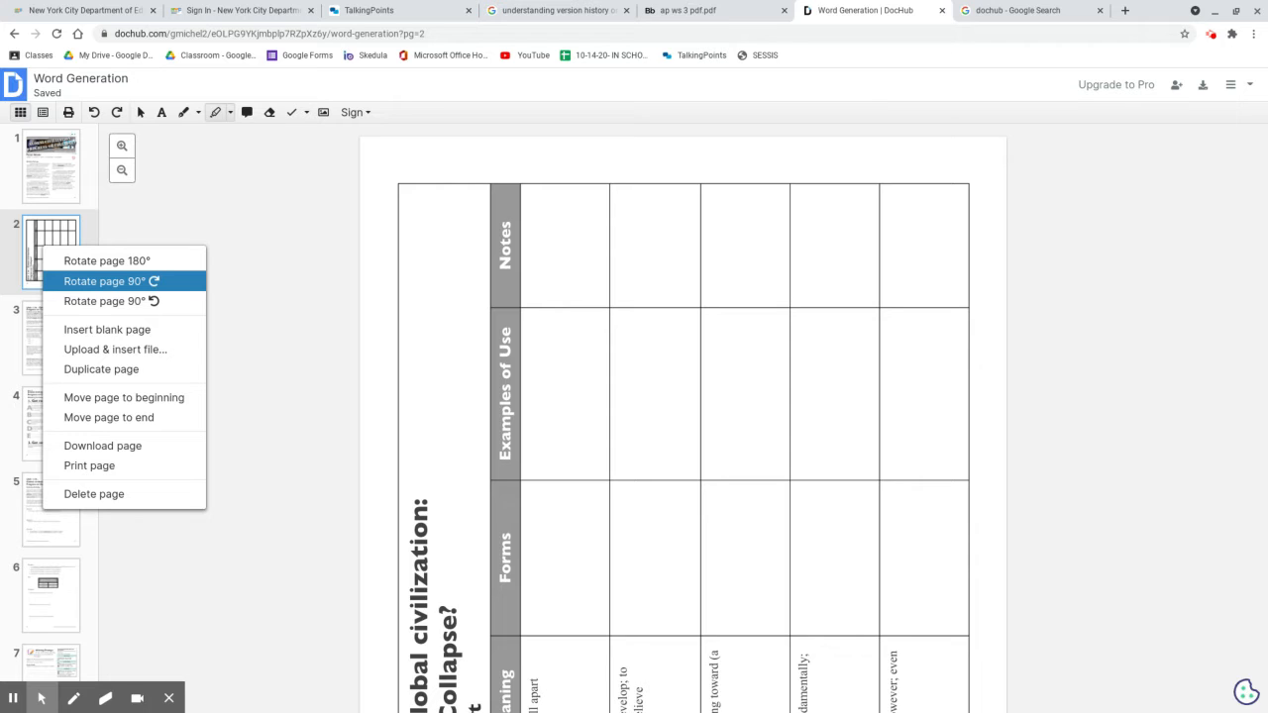
pyautogui.click(79, 282)
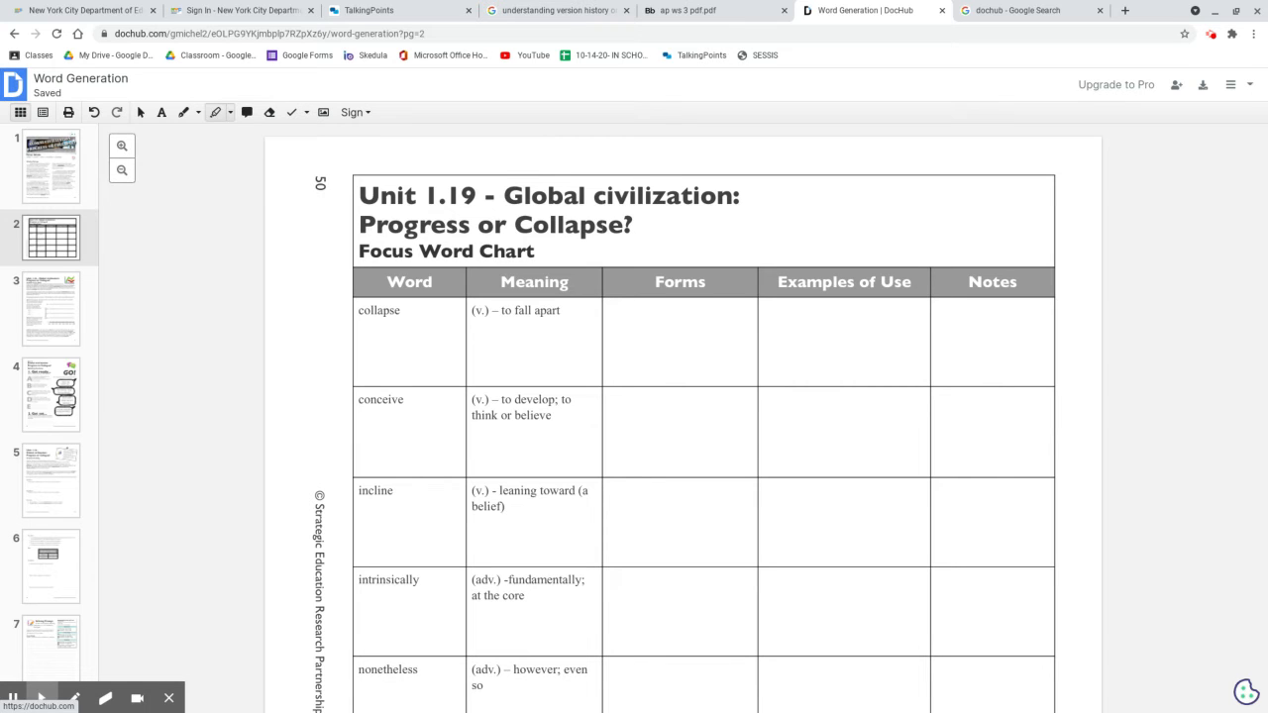
pyautogui.click(19, 84)
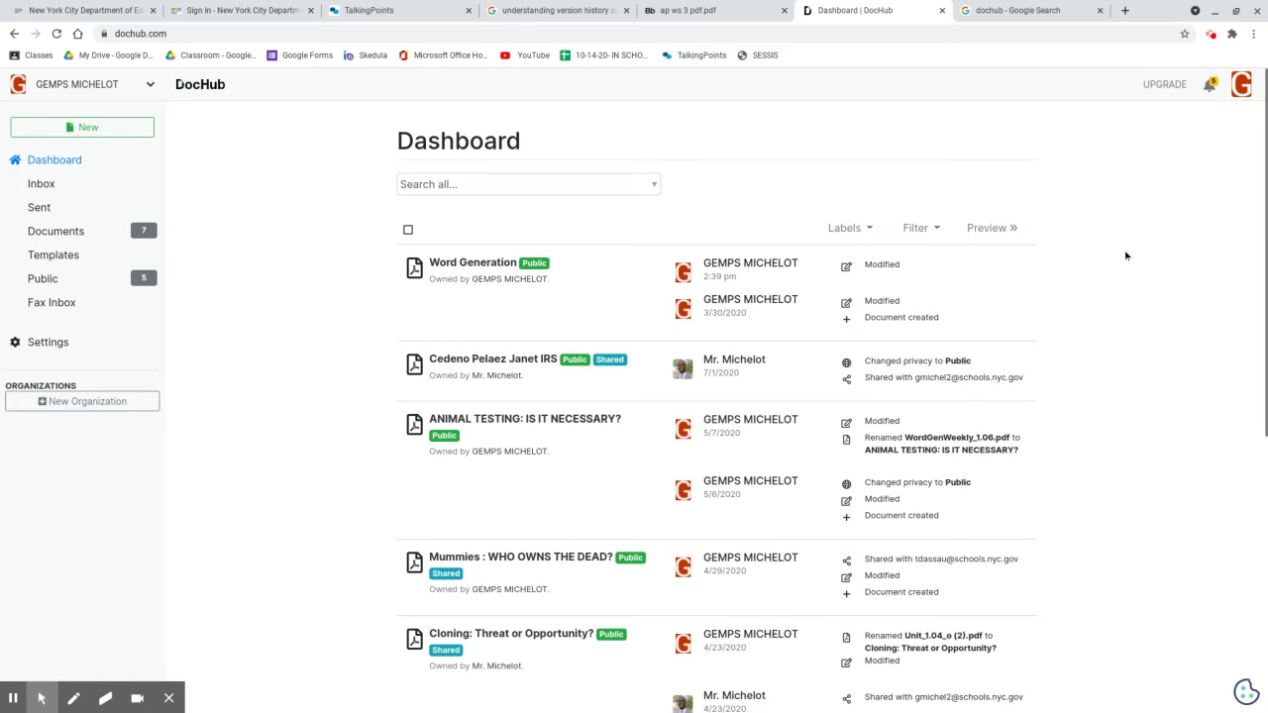
pyautogui.scroll(-5, 1258, 178)
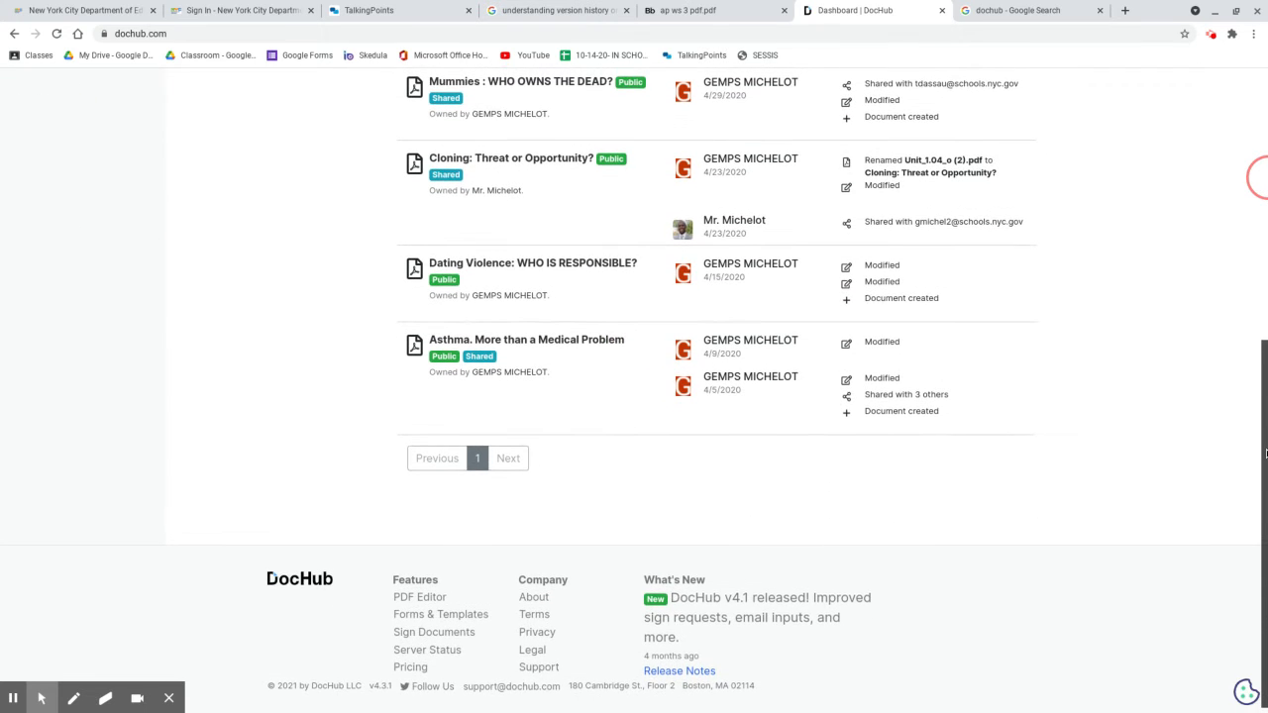
pyautogui.moveTo(1266, 428); pyautogui.dragTo(1265, 132)
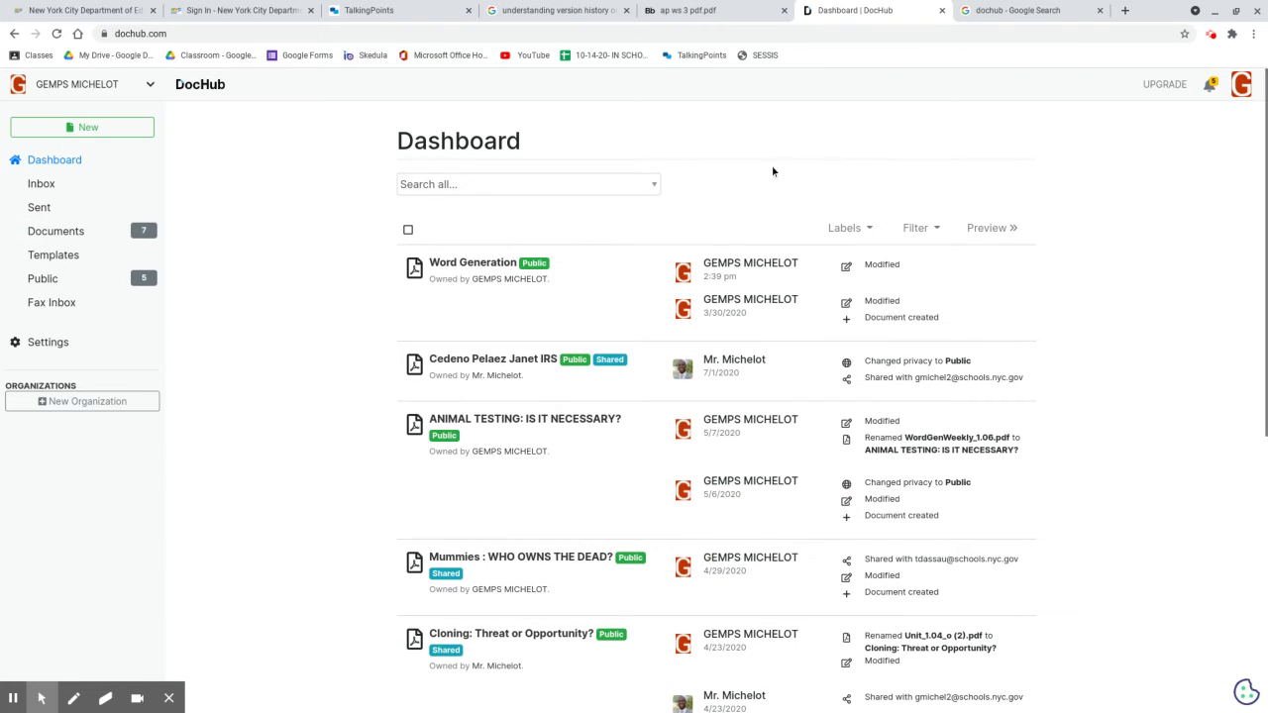
# Switch to the worksheet PDF in the browser and save it to the Downloads folder as "ap ws 3 pdf.pdf"
pyautogui.click(705, 7)
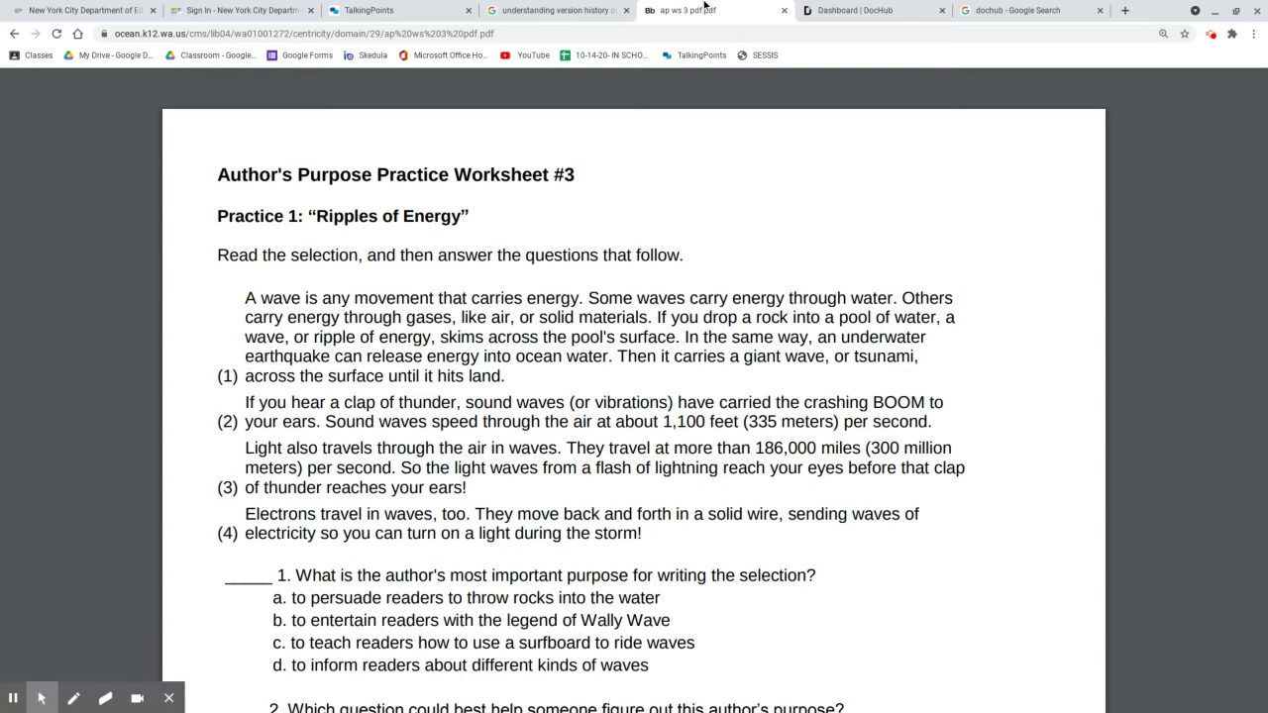
pyautogui.moveTo(617, 164)
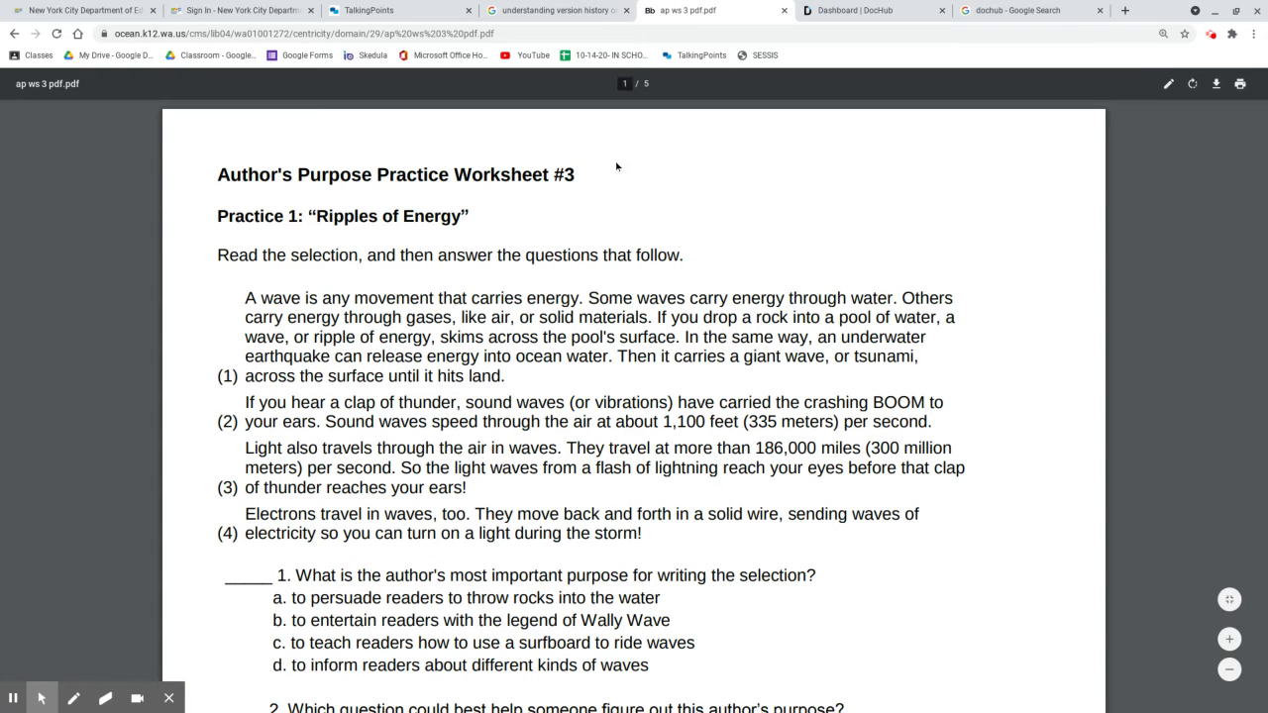
pyautogui.click(1216, 87)
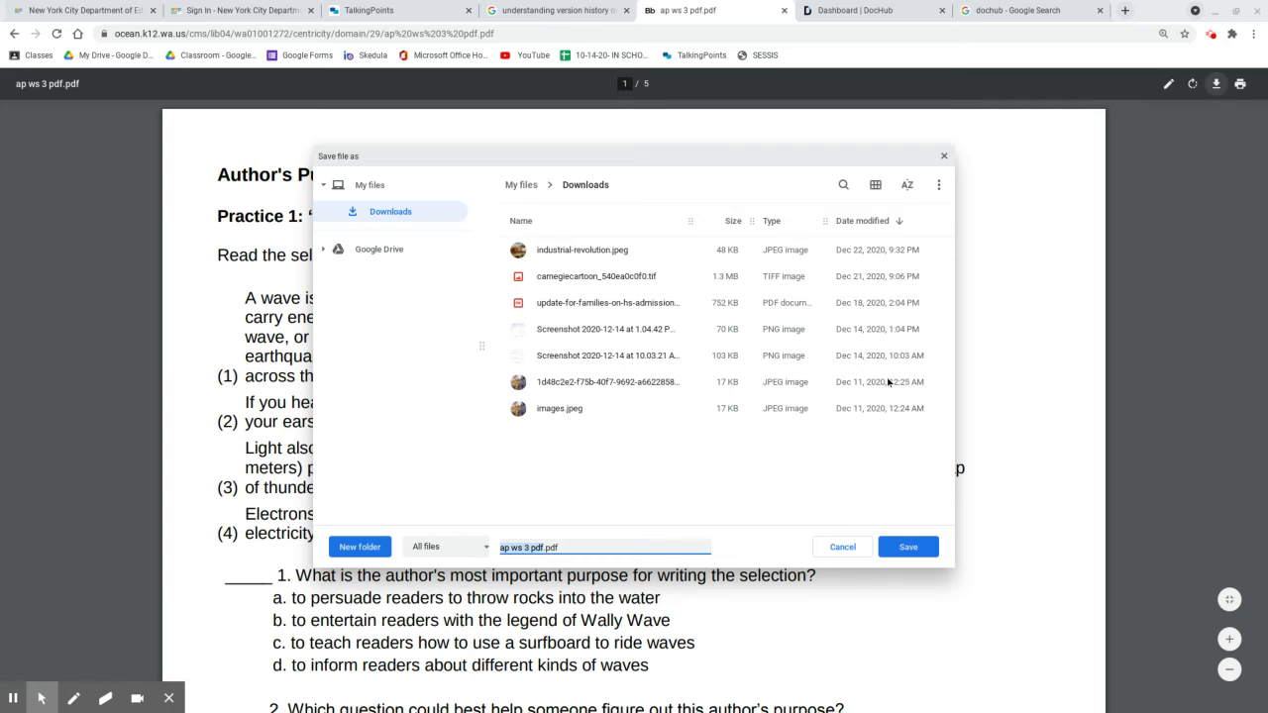
pyautogui.click(909, 548)
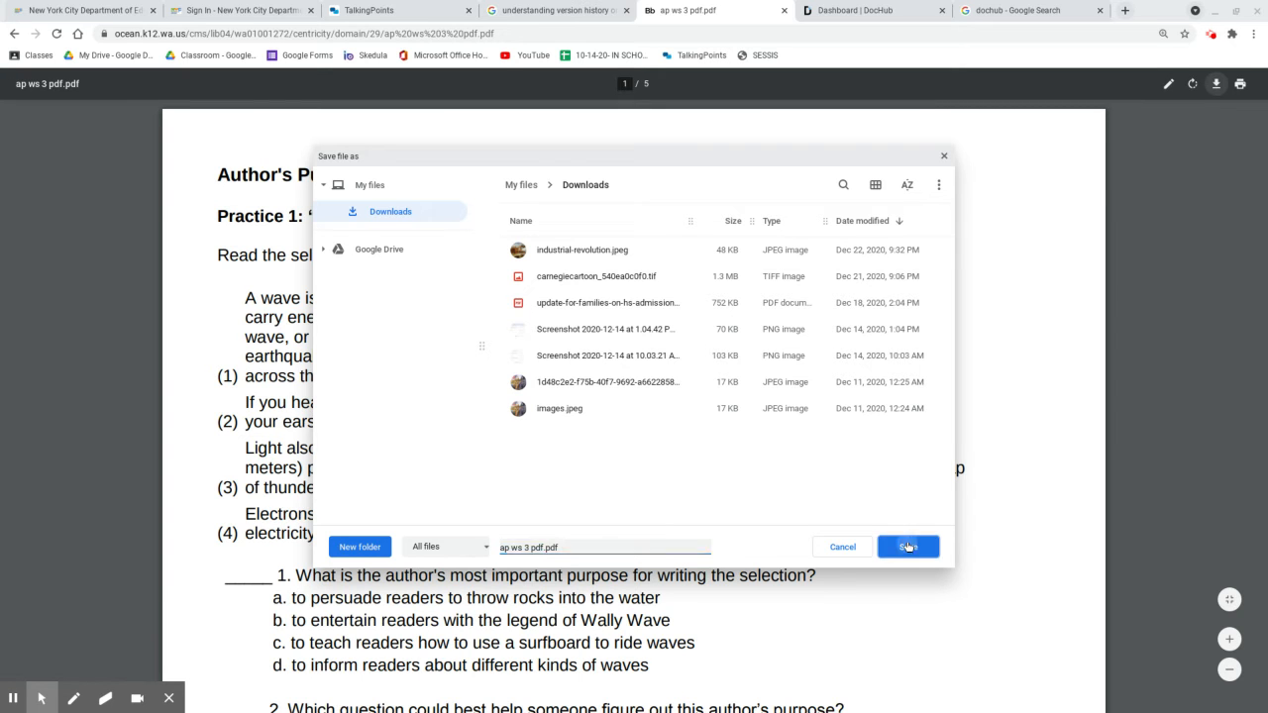
# Create a new DocHub document by importing "ap ws 3 pdf.pdf" from the computer's Downloads folder
pyautogui.click(821, 8)
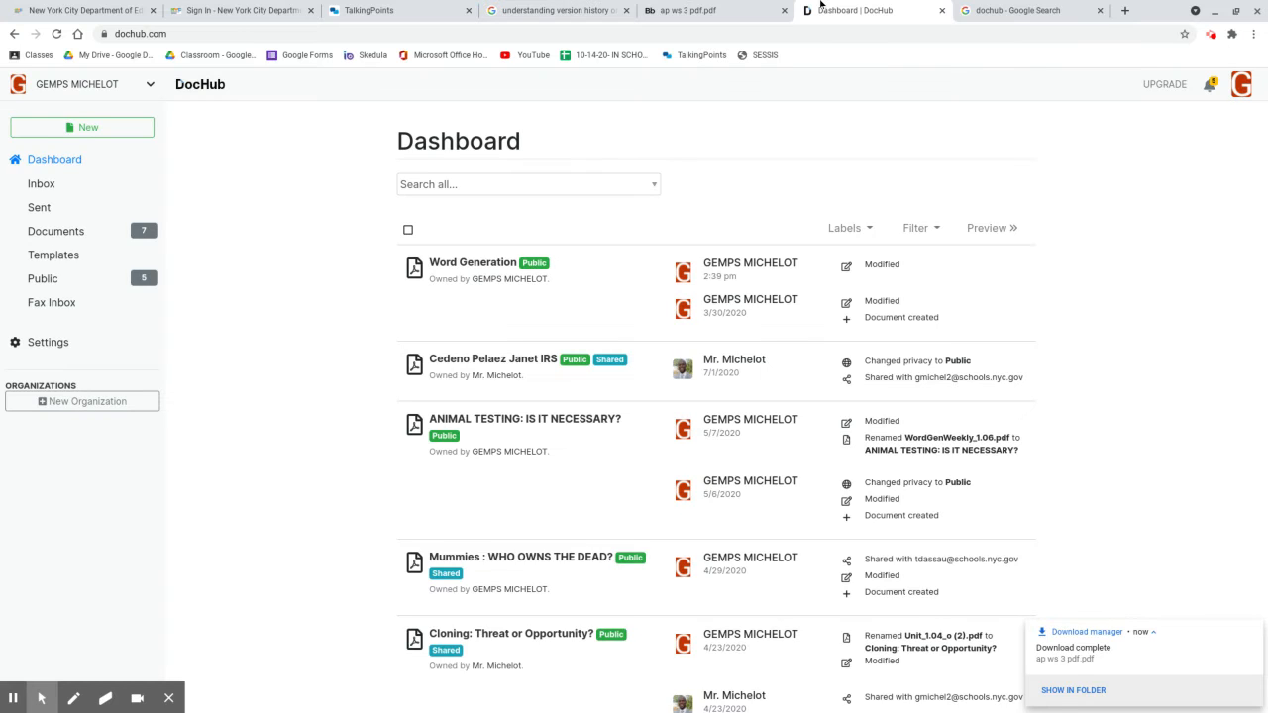
pyautogui.click(111, 131)
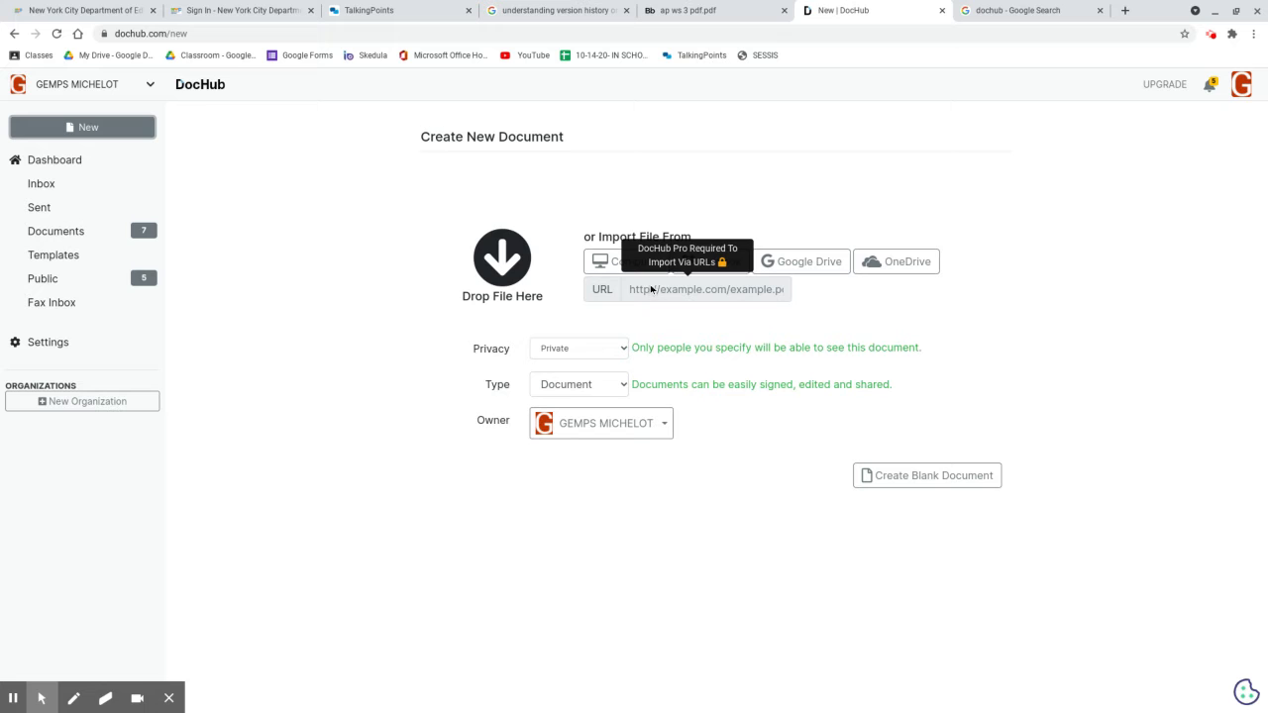
pyautogui.click(704, 12)
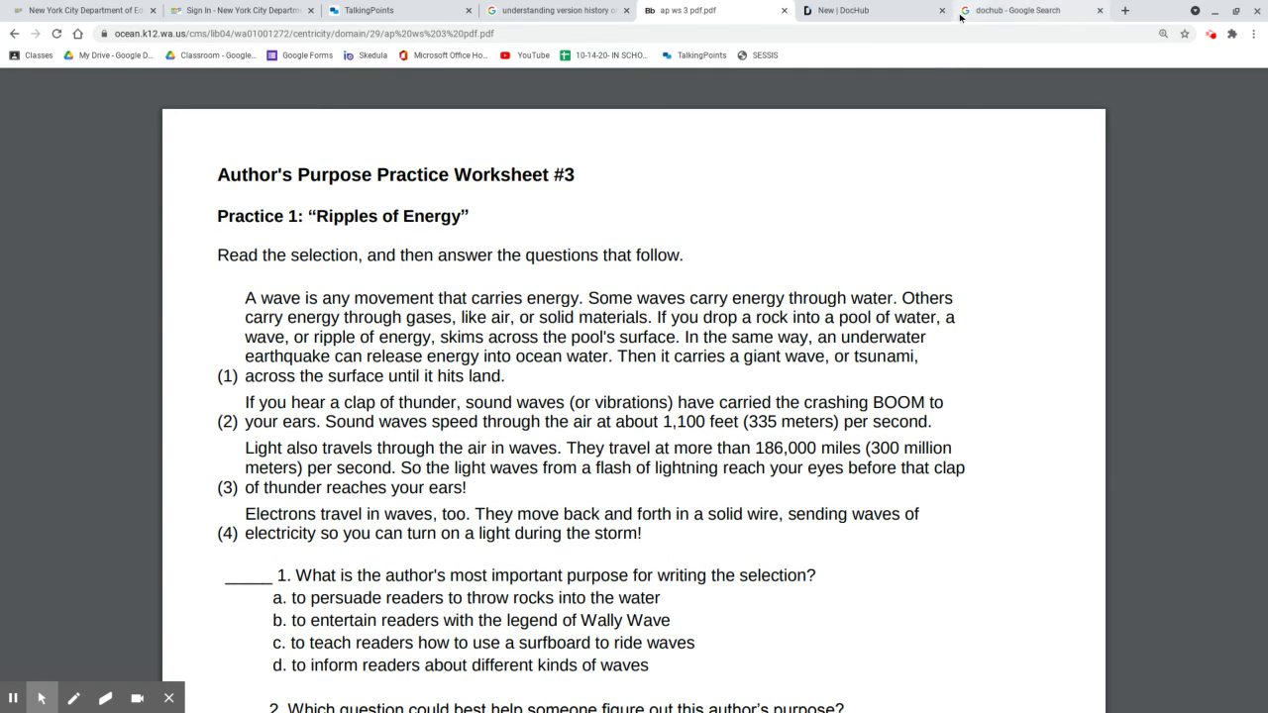
pyautogui.click(857, 10)
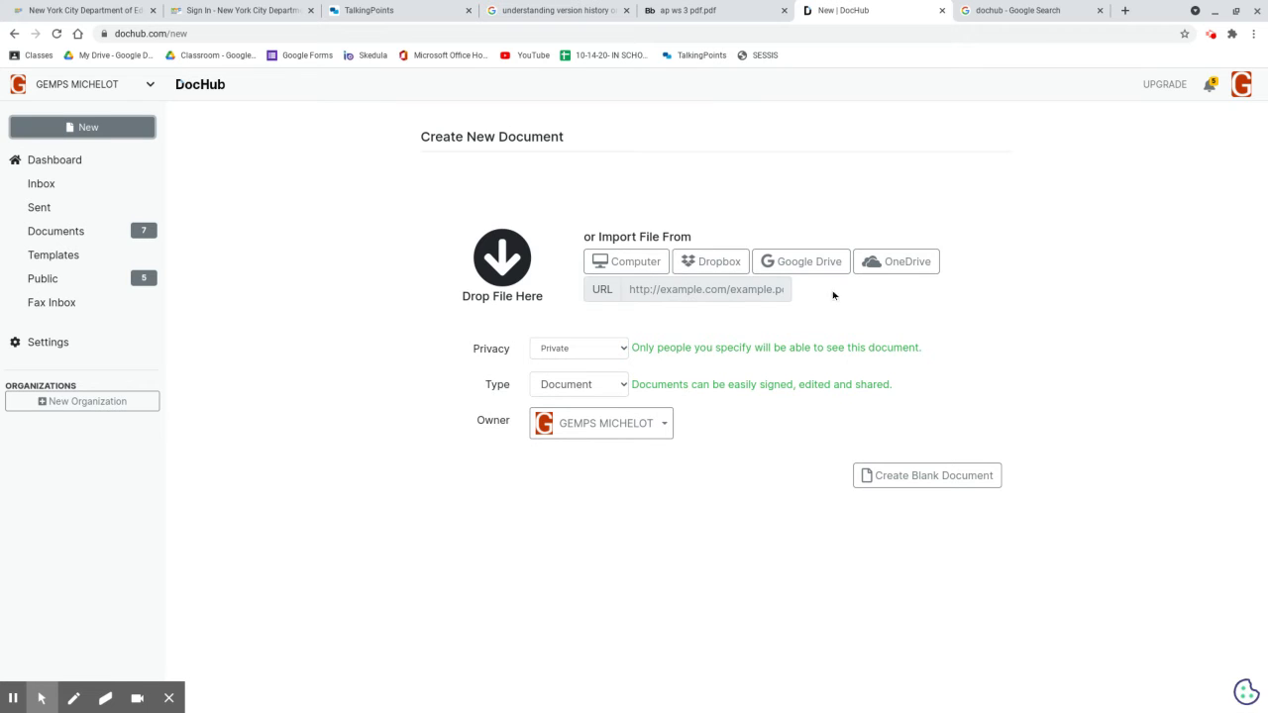
pyautogui.click(633, 260)
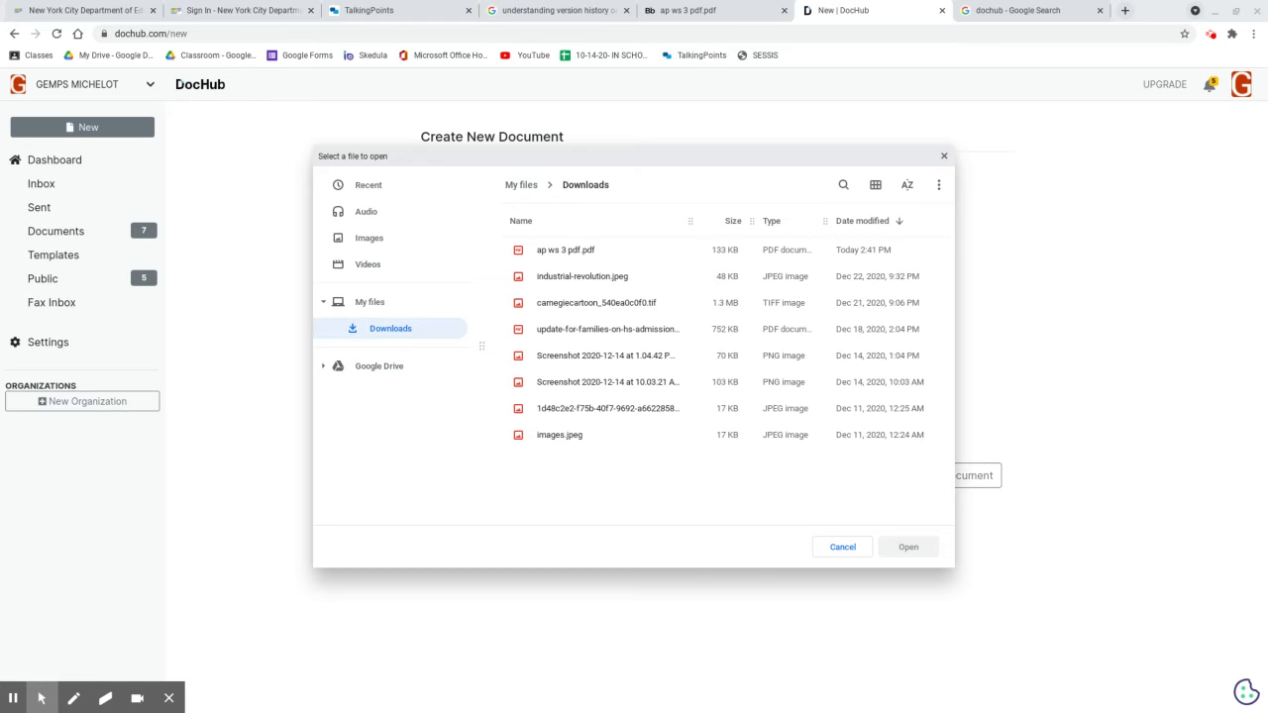
pyautogui.click(611, 255)
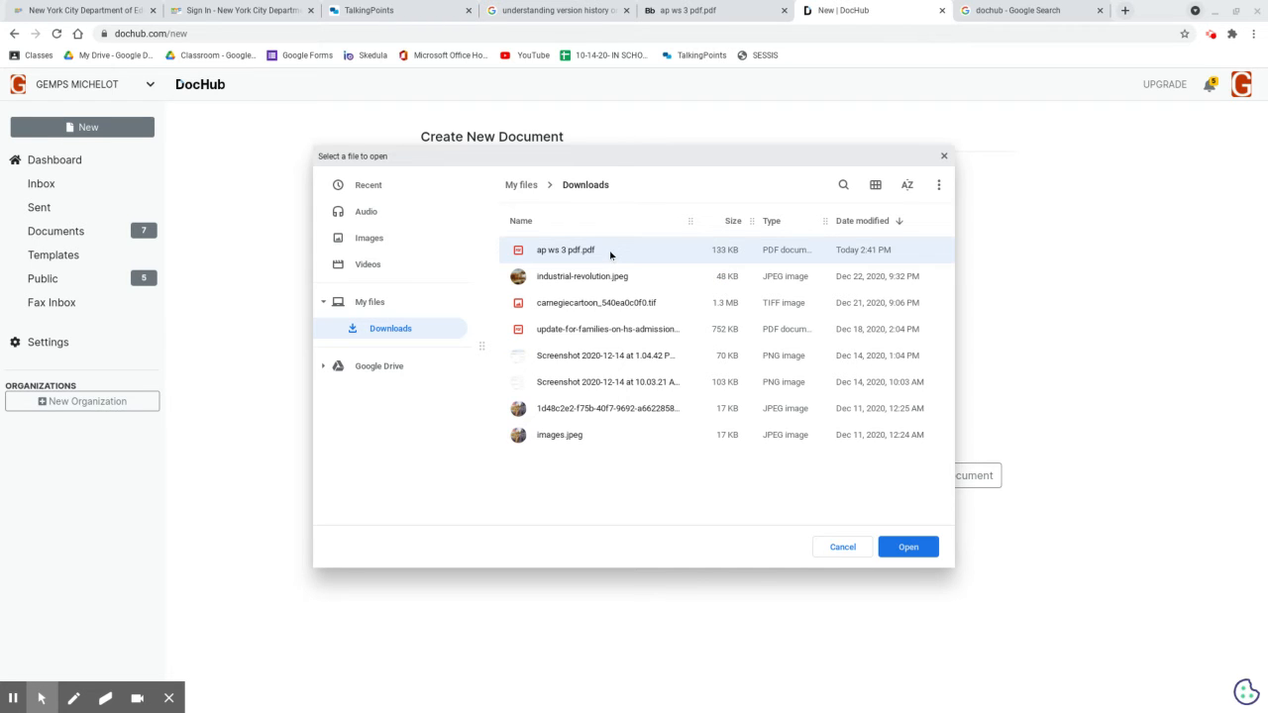
pyautogui.click(908, 548)
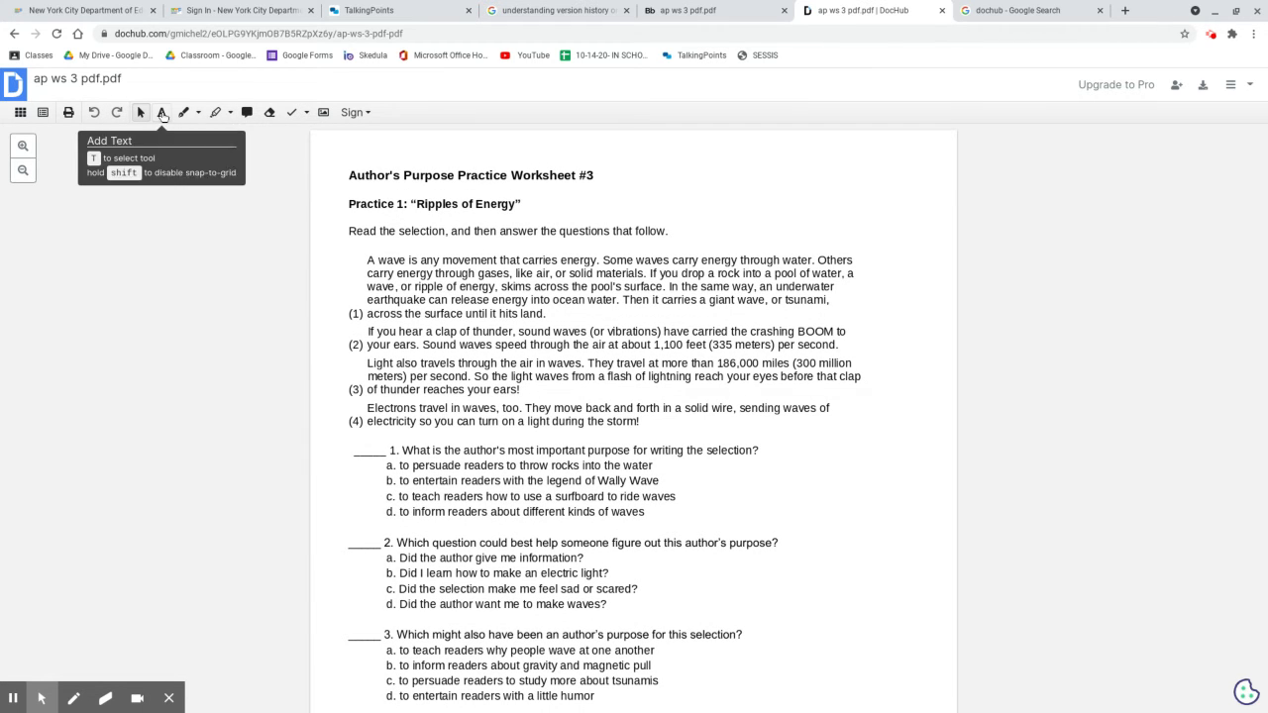
# Add the text "ggggggg" above the worksheet title and delete it
pyautogui.press('t')
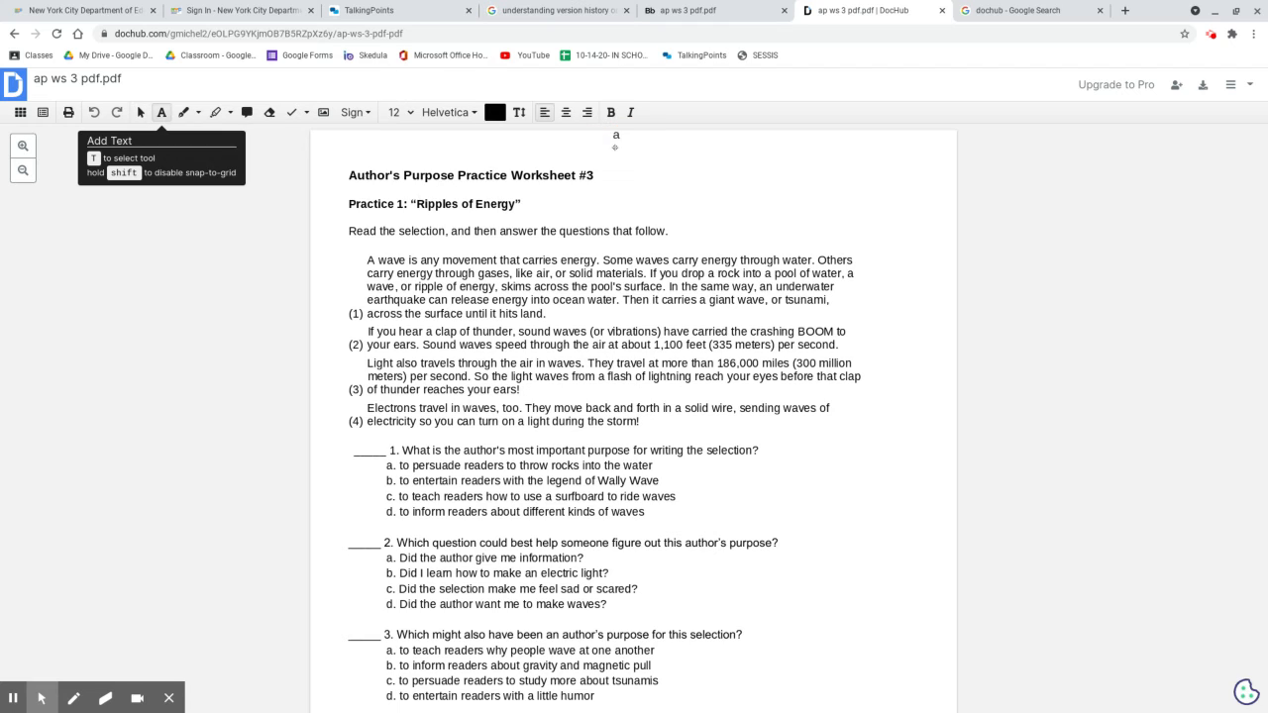
pyautogui.moveTo(614, 148); pyautogui.dragTo(816, 191)
pyautogui.write('ggggggg')
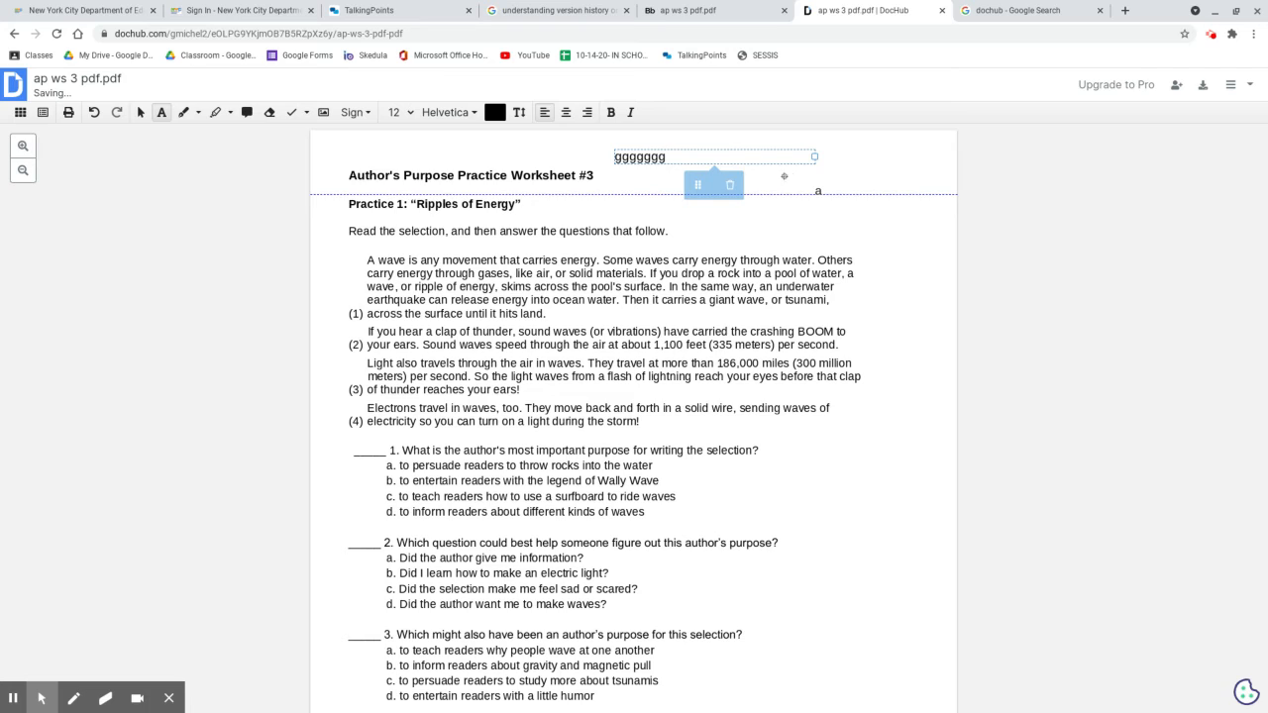
pyautogui.click(730, 185)
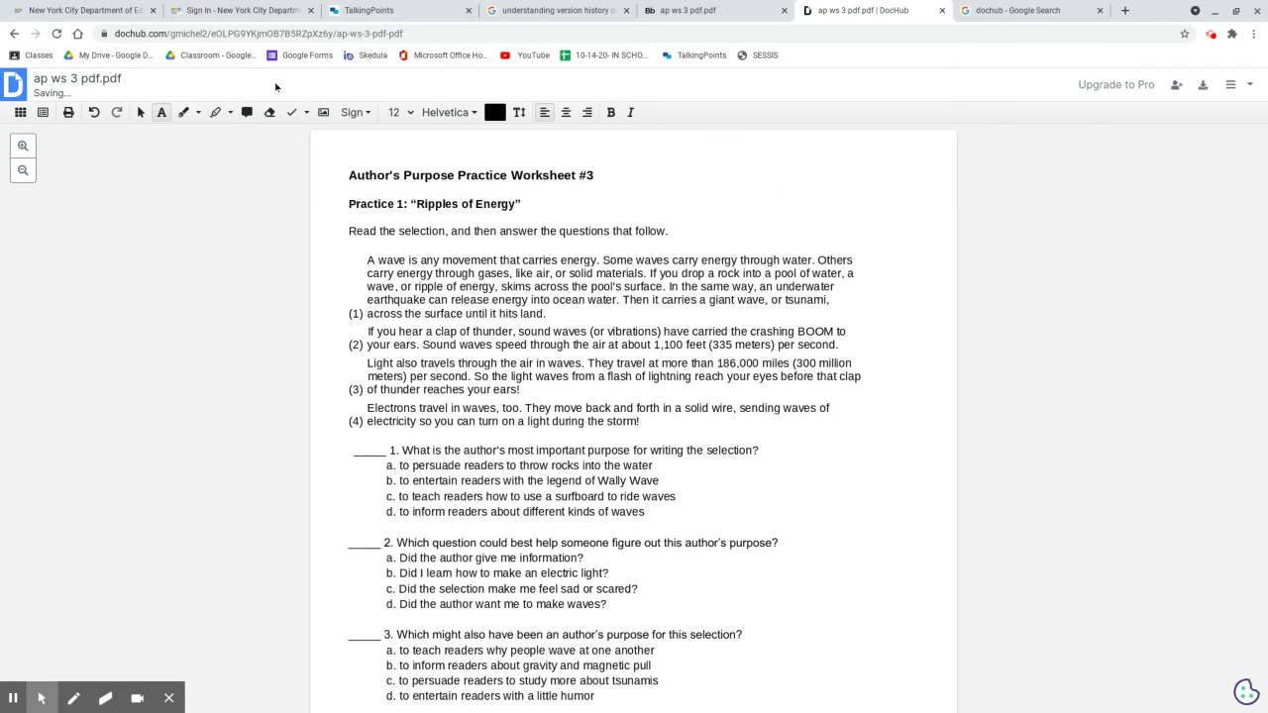
# Draw a circle around answer b of question 1 and undo it
pyautogui.click(199, 115)
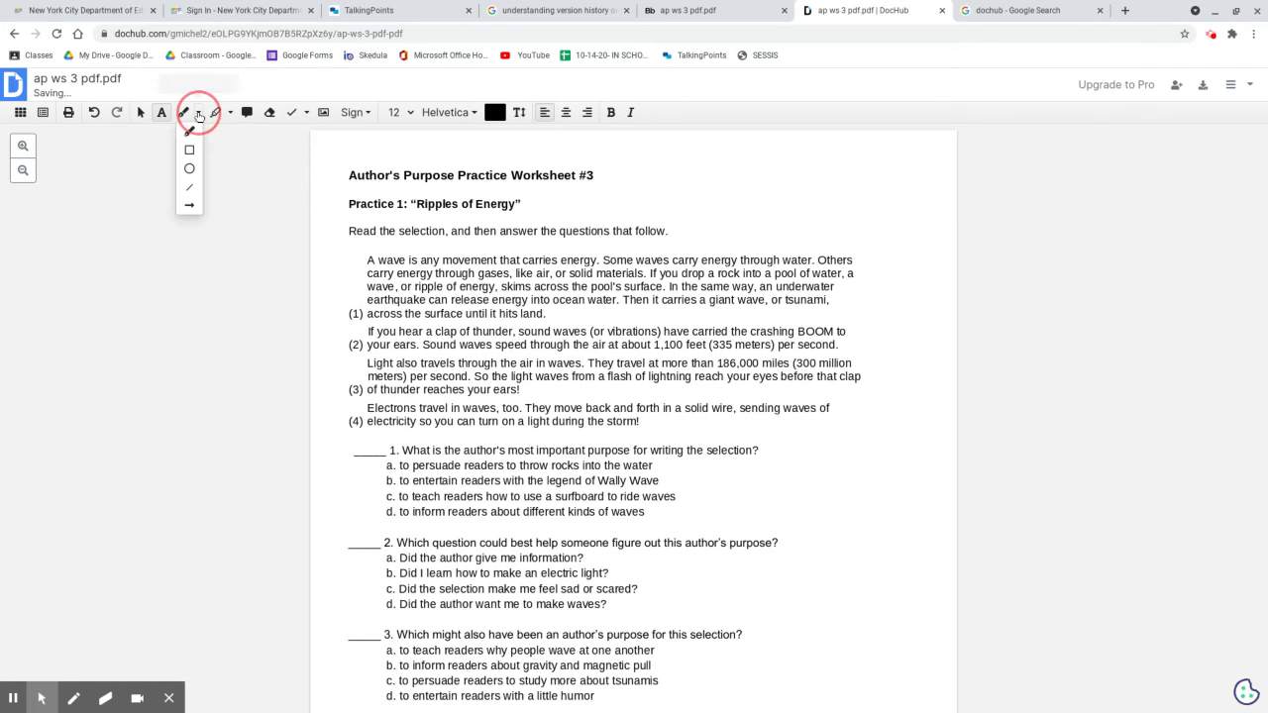
pyautogui.click(187, 168)
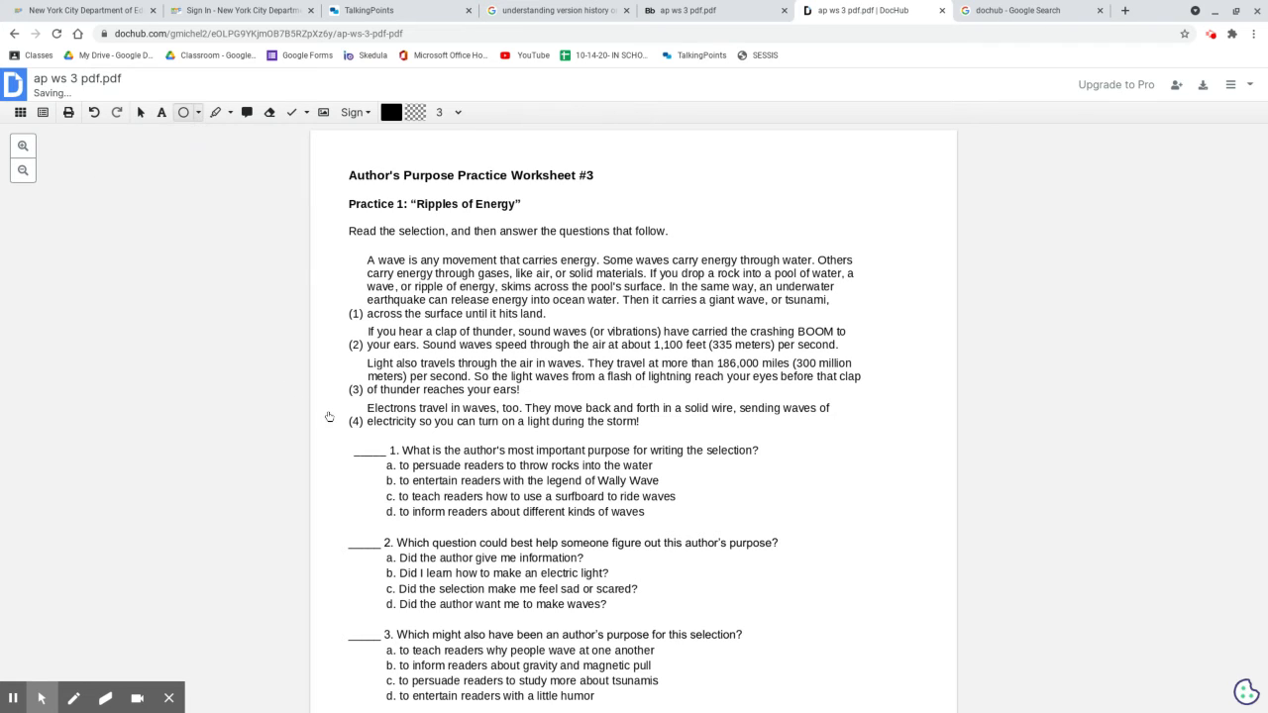
pyautogui.moveTo(380, 473); pyautogui.dragTo(401, 492)
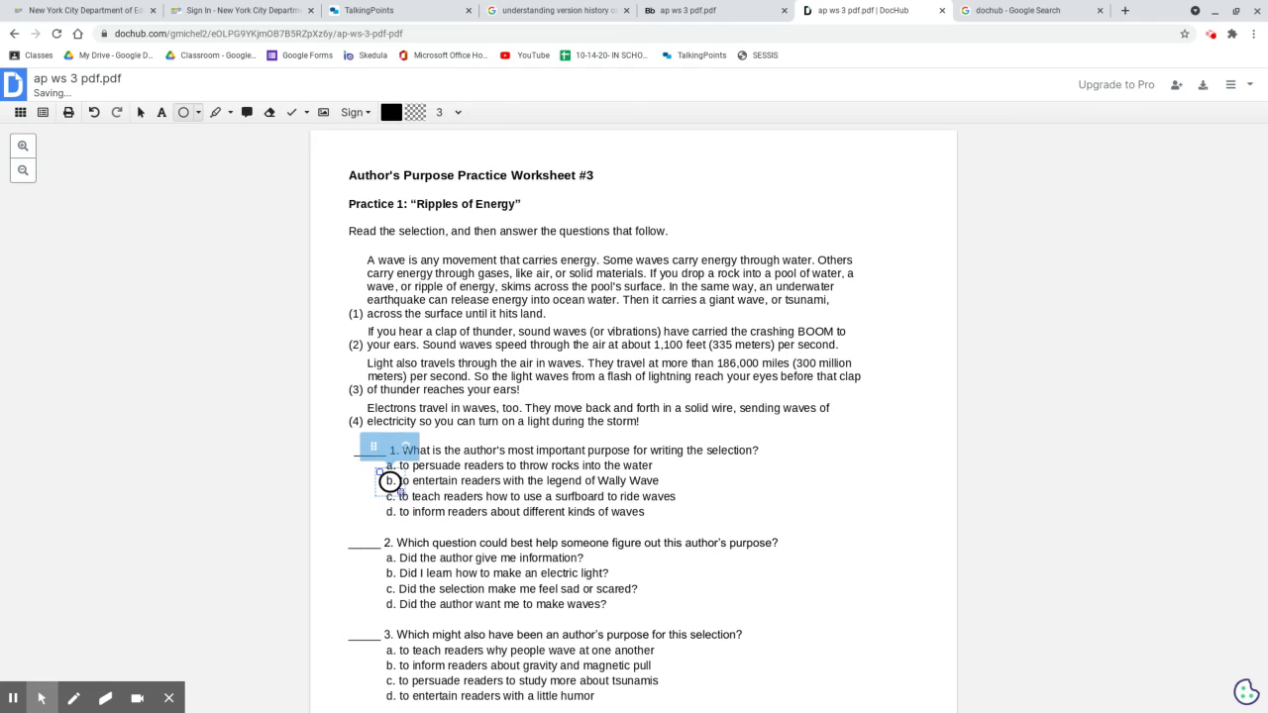
pyautogui.click(588, 392)
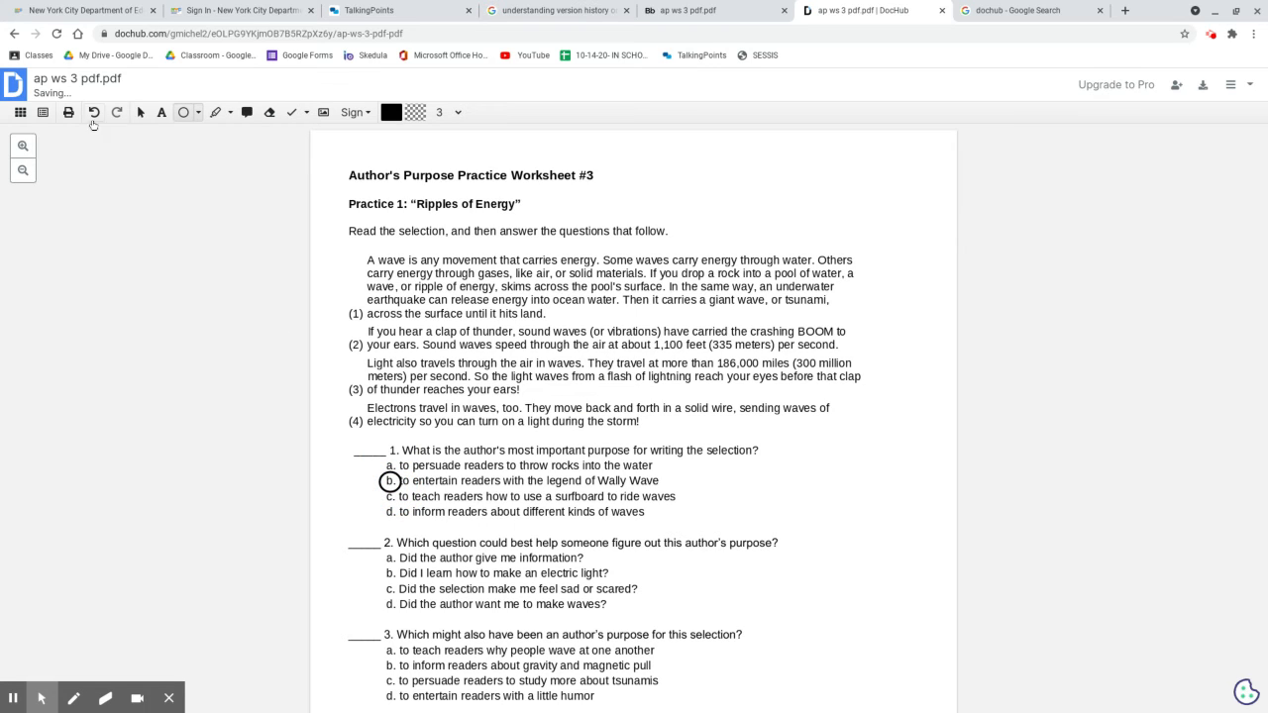
pyautogui.click(94, 114)
# Rename the document as "Author's Purpose"
pyautogui.click(123, 77)
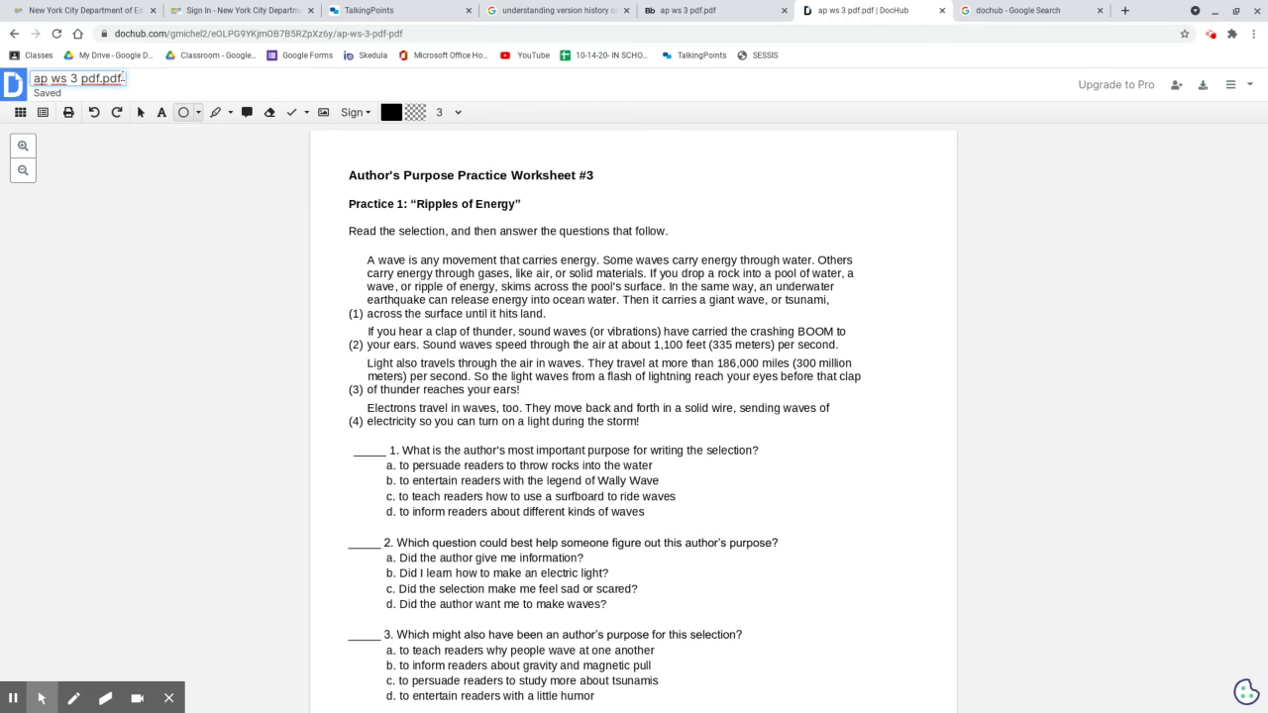
pyautogui.press('BackSpace')
pyautogui.press('BackSpace')
pyautogui.press('BackSpace')
pyautogui.press('BackSpace')
pyautogui.press('BackSpace')
pyautogui.press('BackSpace')
pyautogui.press('BackSpace')
pyautogui.press('BackSpace')
pyautogui.press('BackSpace')
pyautogui.press('BackSpace')
pyautogui.press('BackSpace')
pyautogui.press('BackSpace')
pyautogui.press('BackSpace')
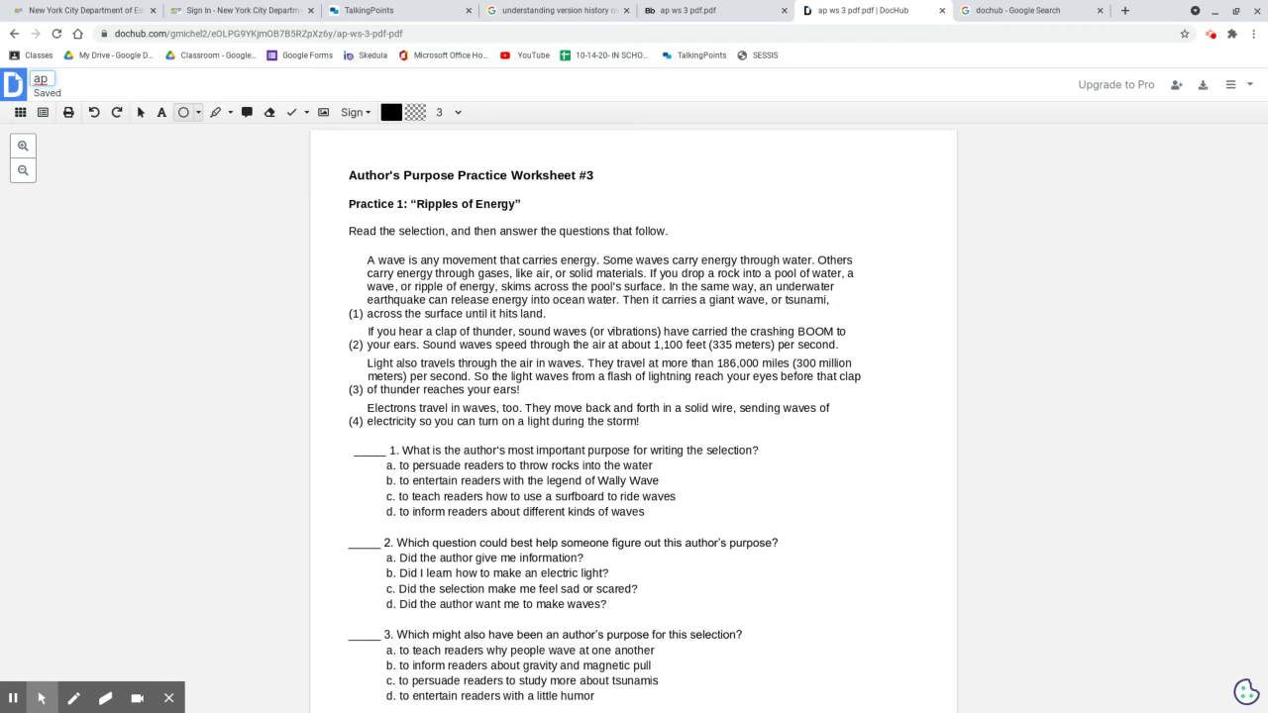
pyautogui.press('BackSpace')
pyautogui.press('BackSpace')
pyautogui.write("Author's Pu")
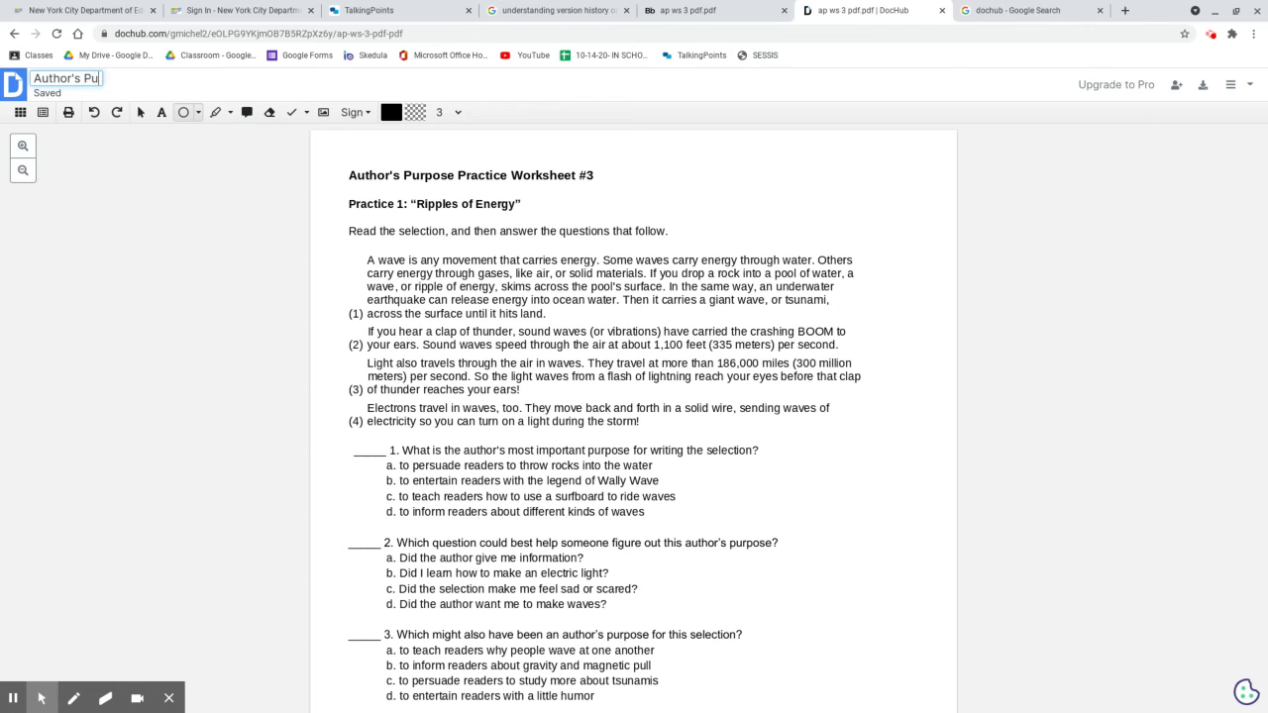
pyautogui.write('rpose')
pyautogui.press('Return')
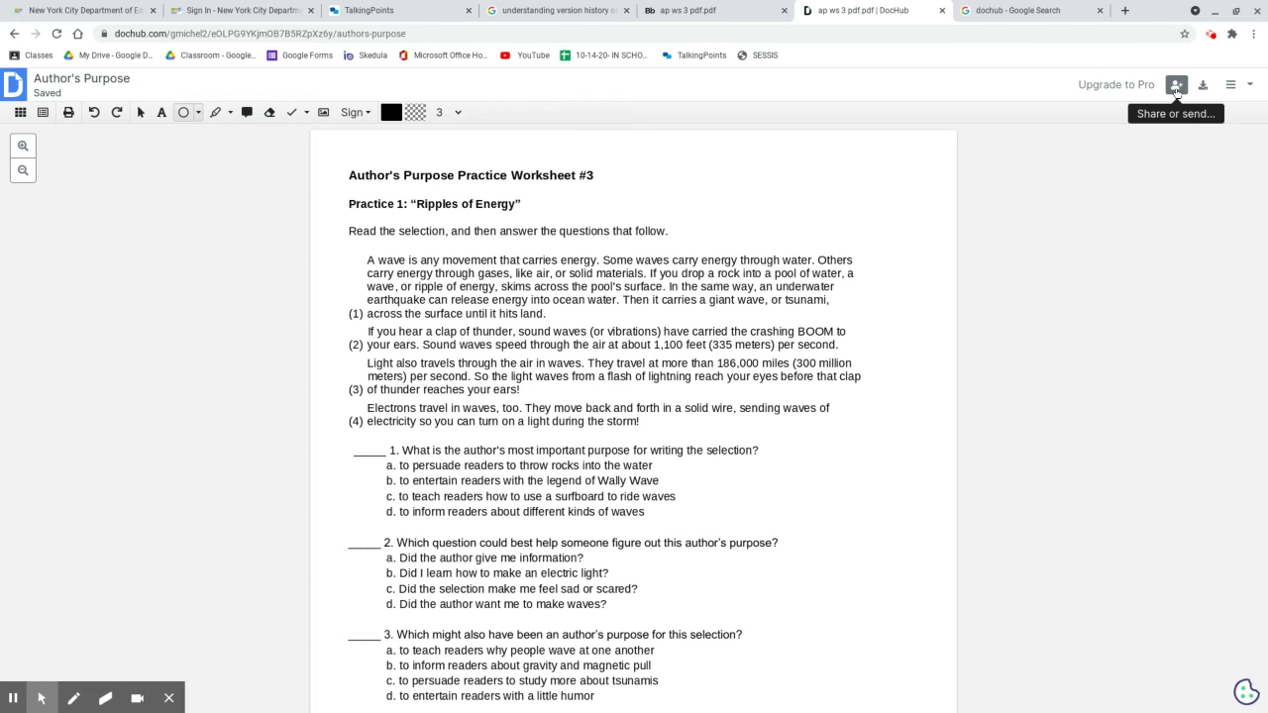
# Set the document's privacy to Public in the sharing settings and close them
pyautogui.click(1176, 87)
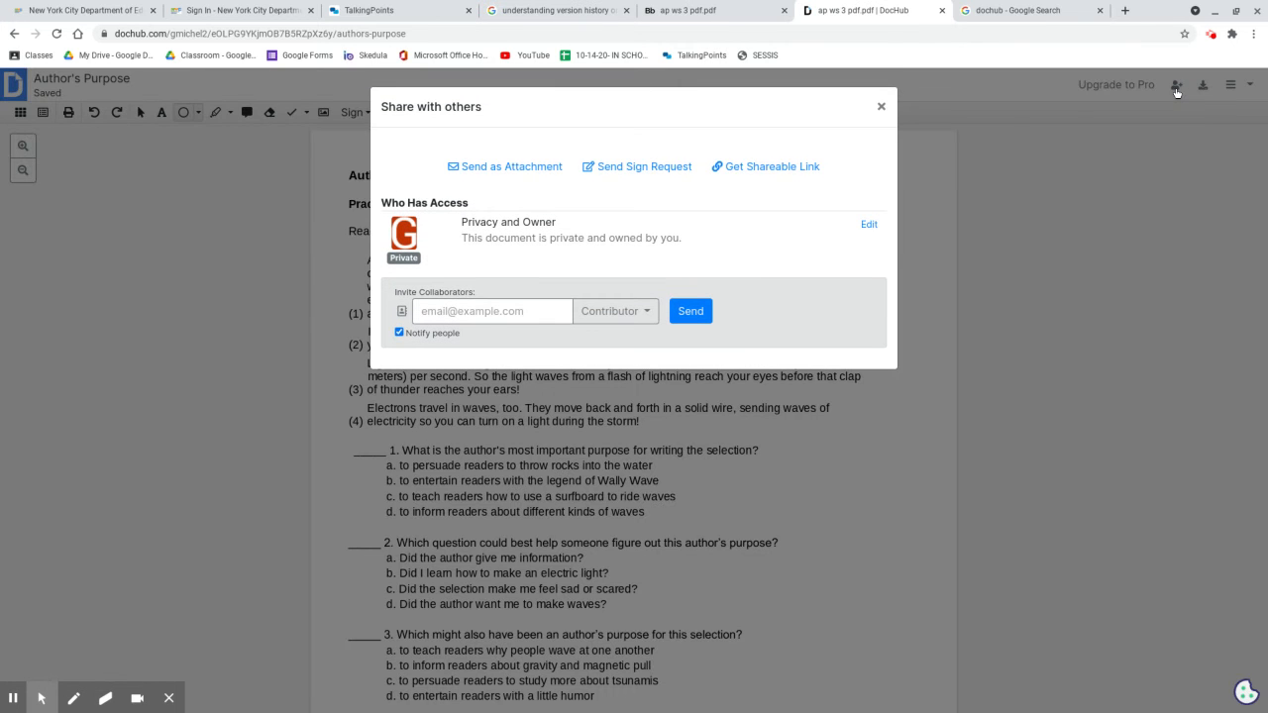
pyautogui.click(872, 227)
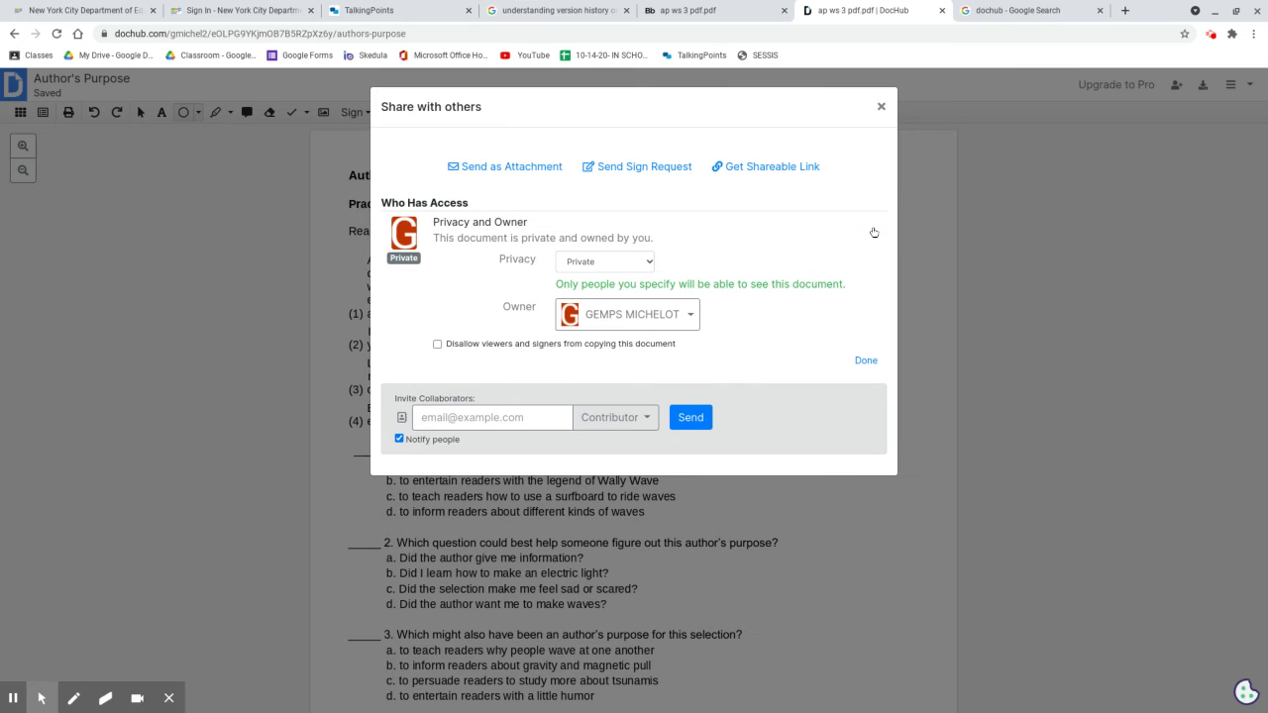
pyautogui.click(605, 264)
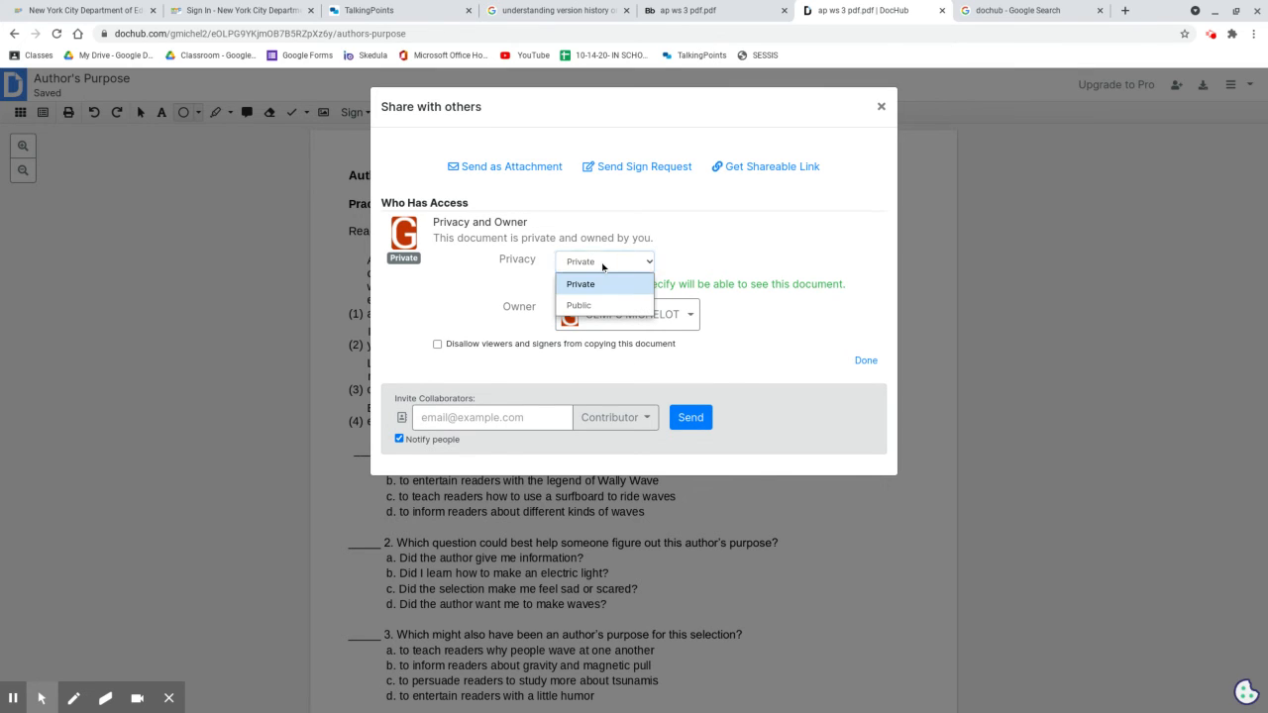
pyautogui.click(589, 304)
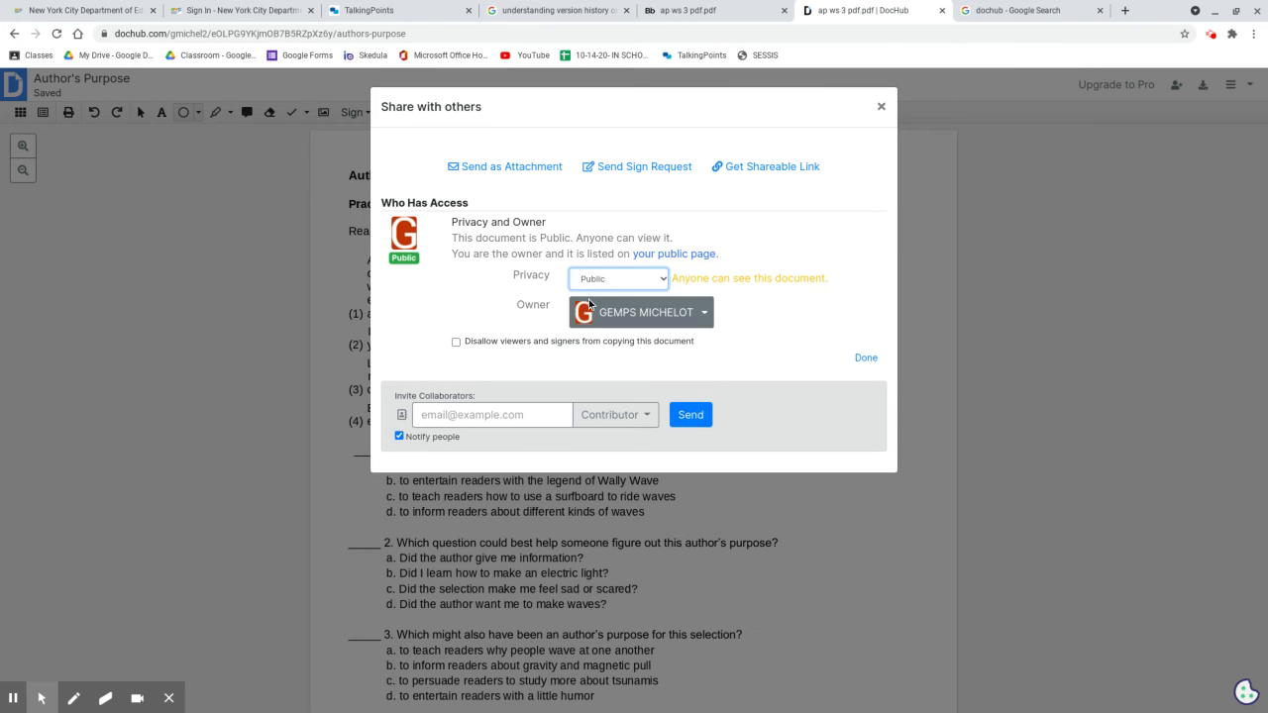
pyautogui.click(273, 379)
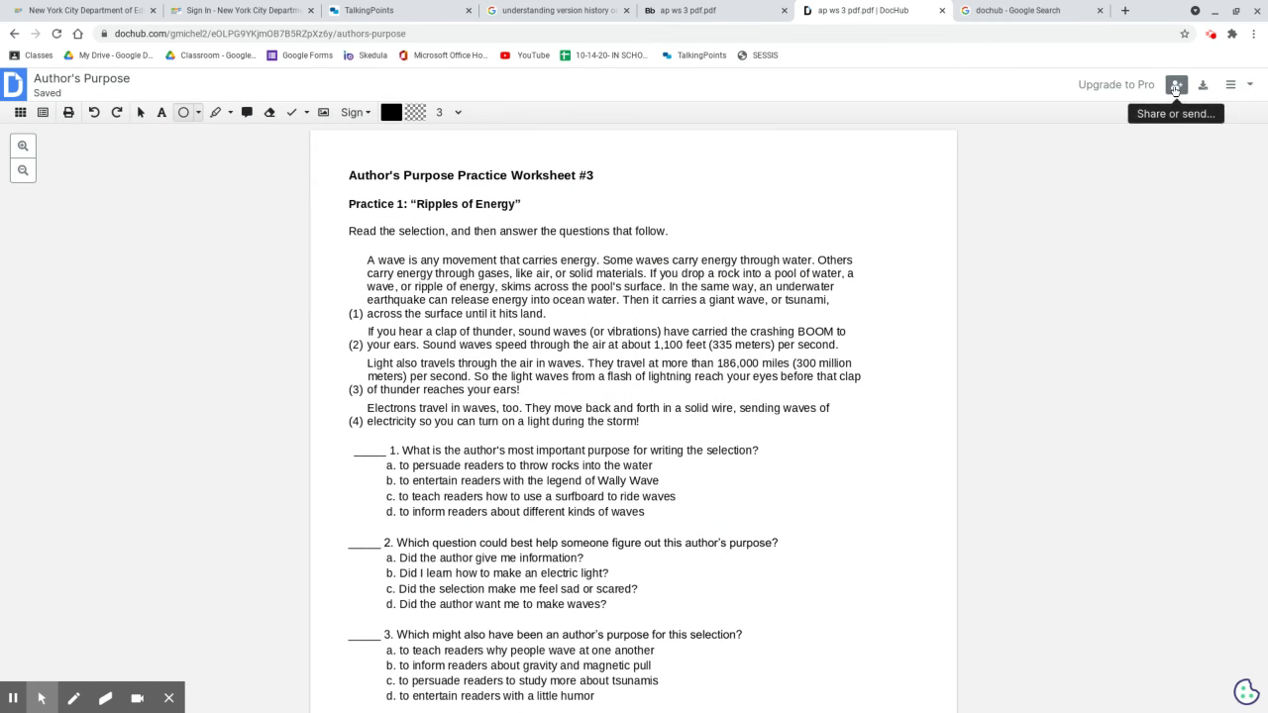
# Review the document's sharing options, including the shareable link, and look at the original worksheet PDF in the browser
pyautogui.click(1176, 86)
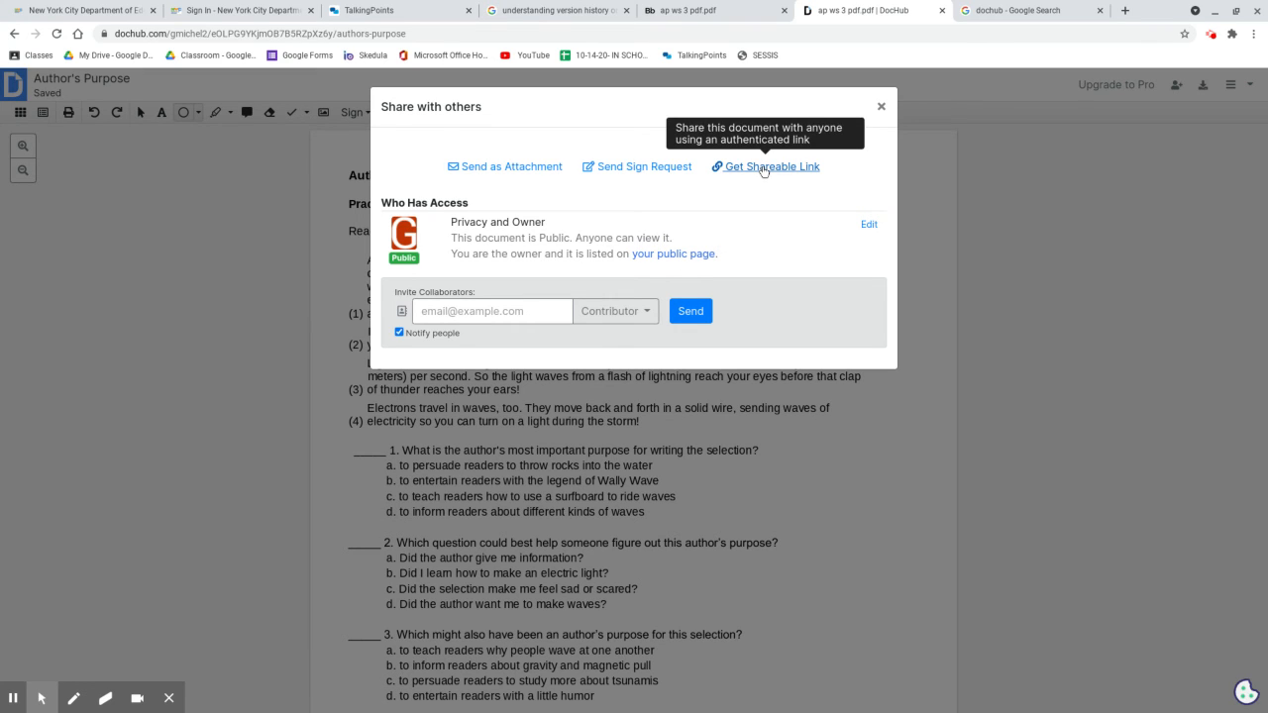
pyautogui.click(881, 108)
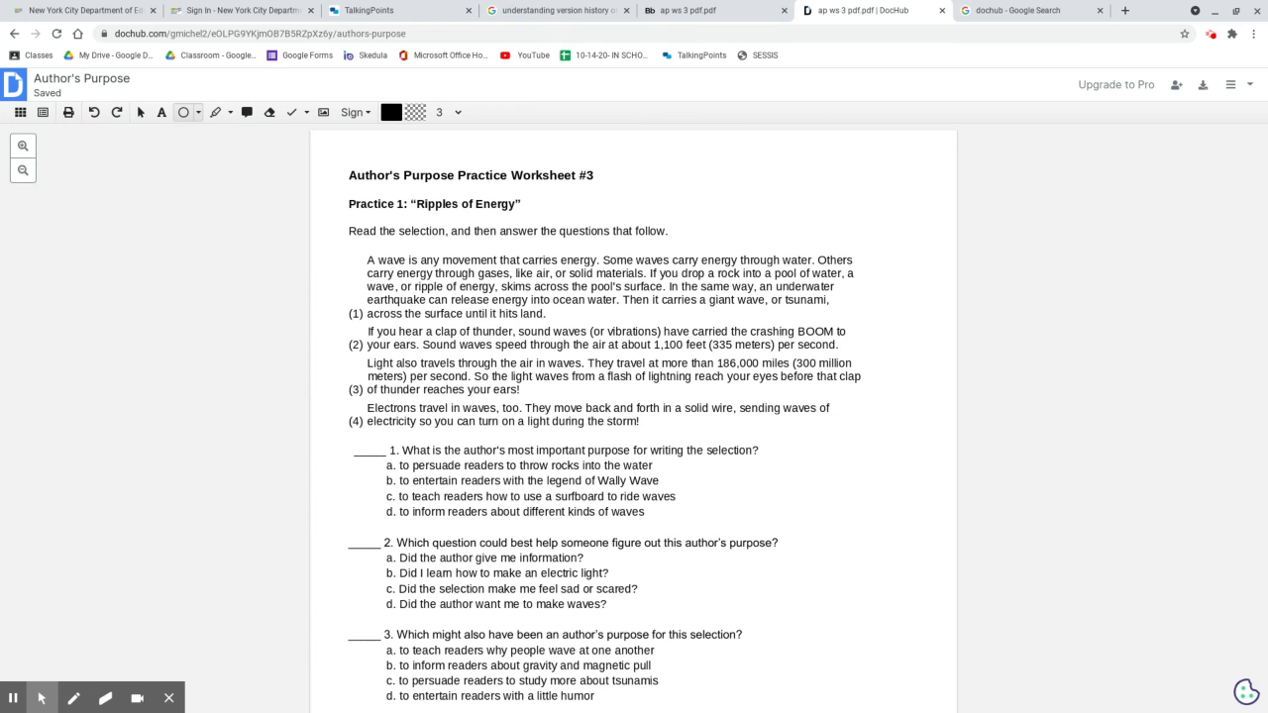
pyautogui.click(706, 13)
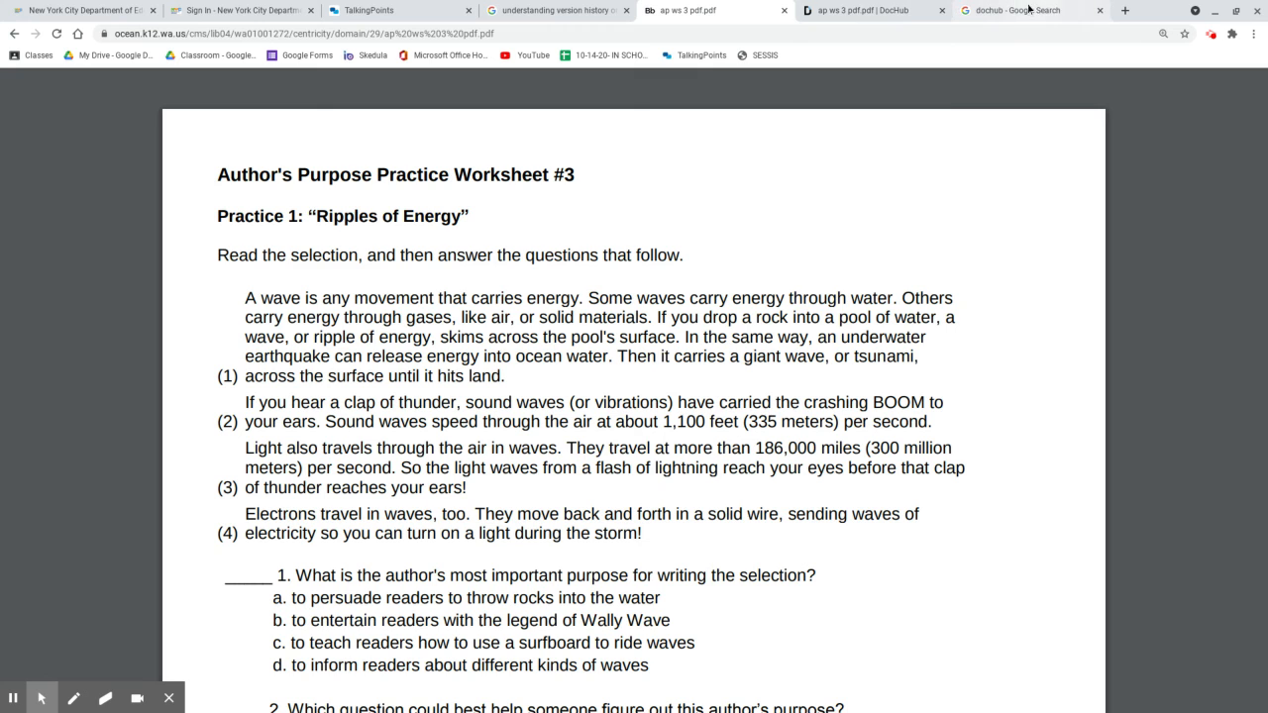
pyautogui.click(894, 13)
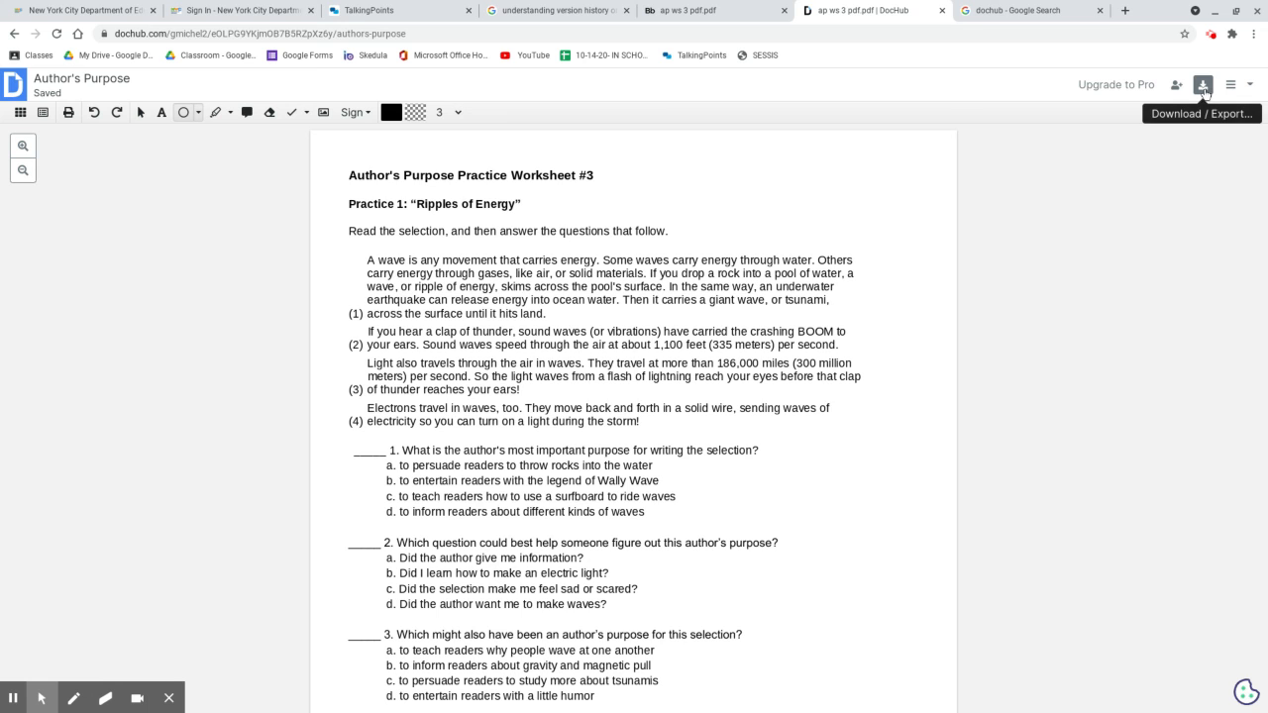
# Review the document's download and export options, dismiss them, and return to the dashboard
pyautogui.click(1204, 90)
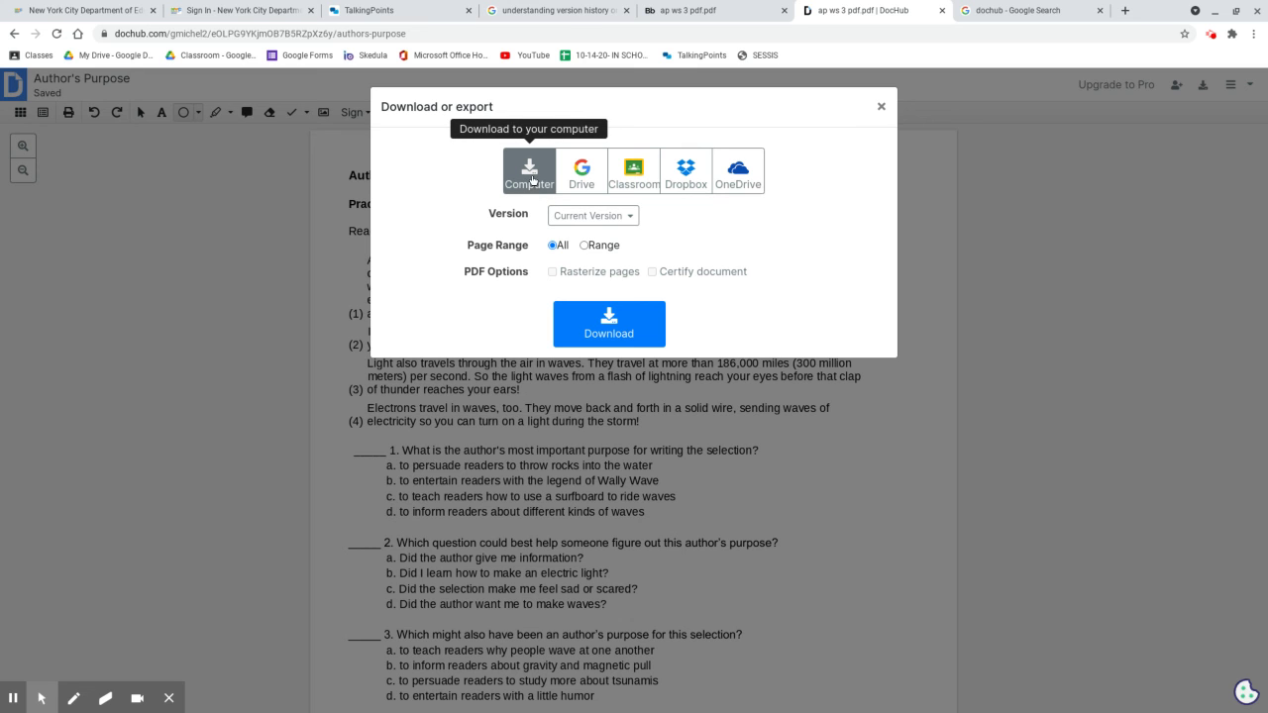
pyautogui.click(254, 283)
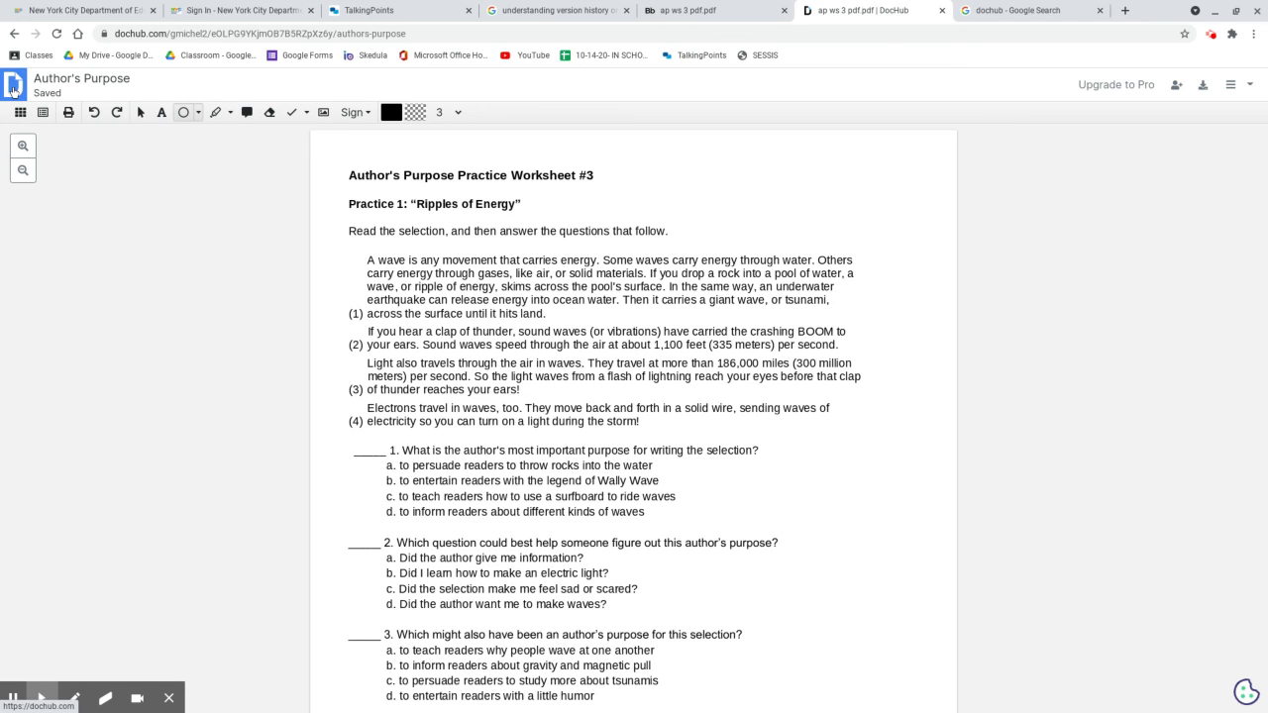
pyautogui.click(12, 91)
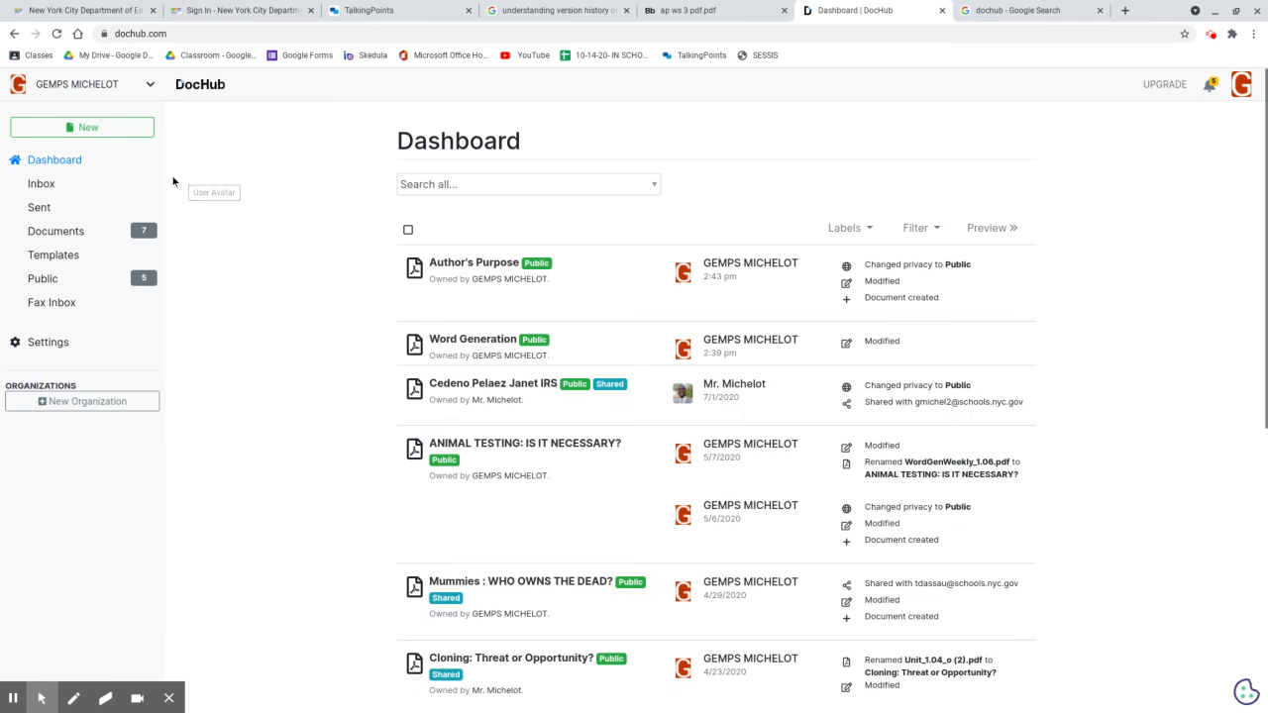
# Look at the new document page and open the Author's Purpose document from the dashboard
pyautogui.click(49, 132)
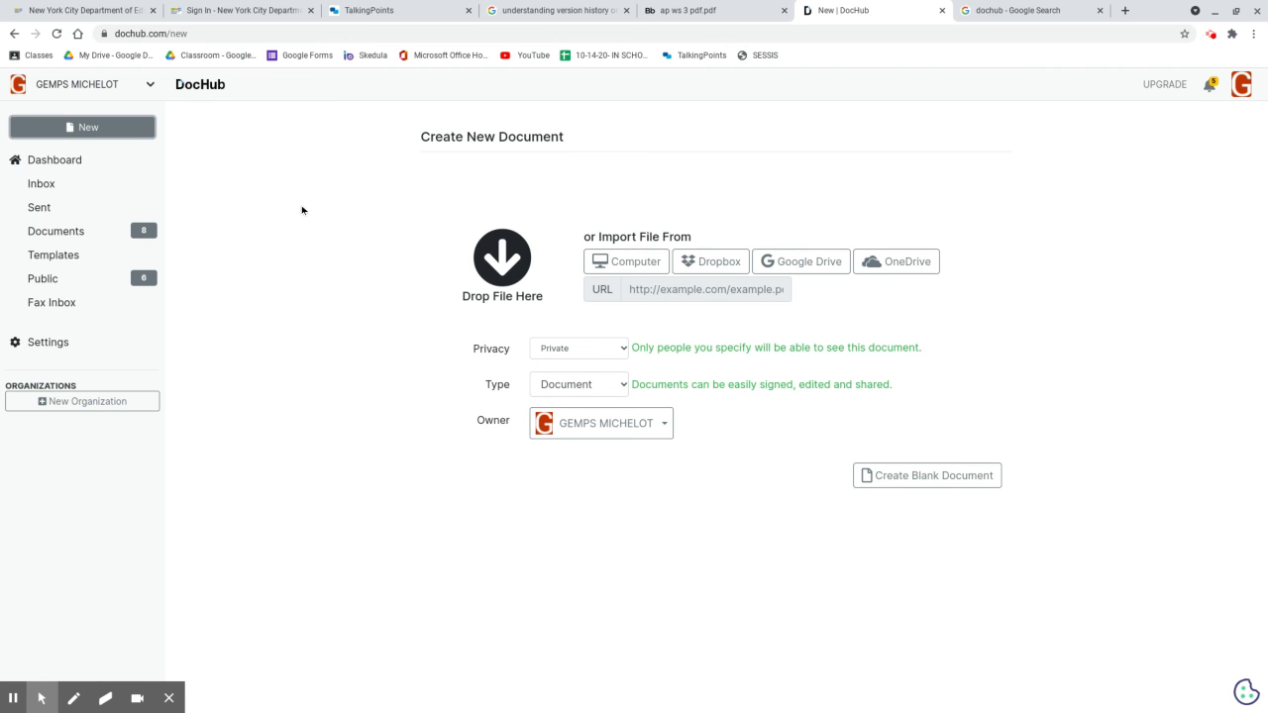
pyautogui.click(78, 162)
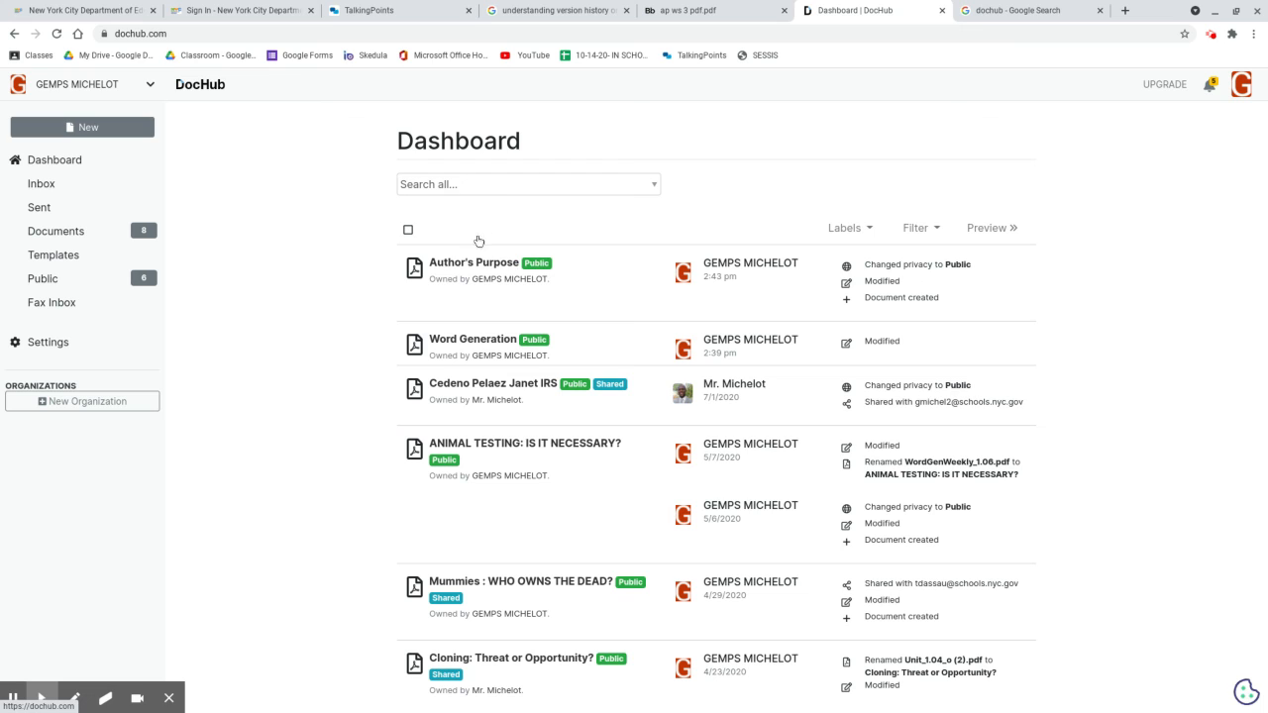
pyautogui.click(470, 263)
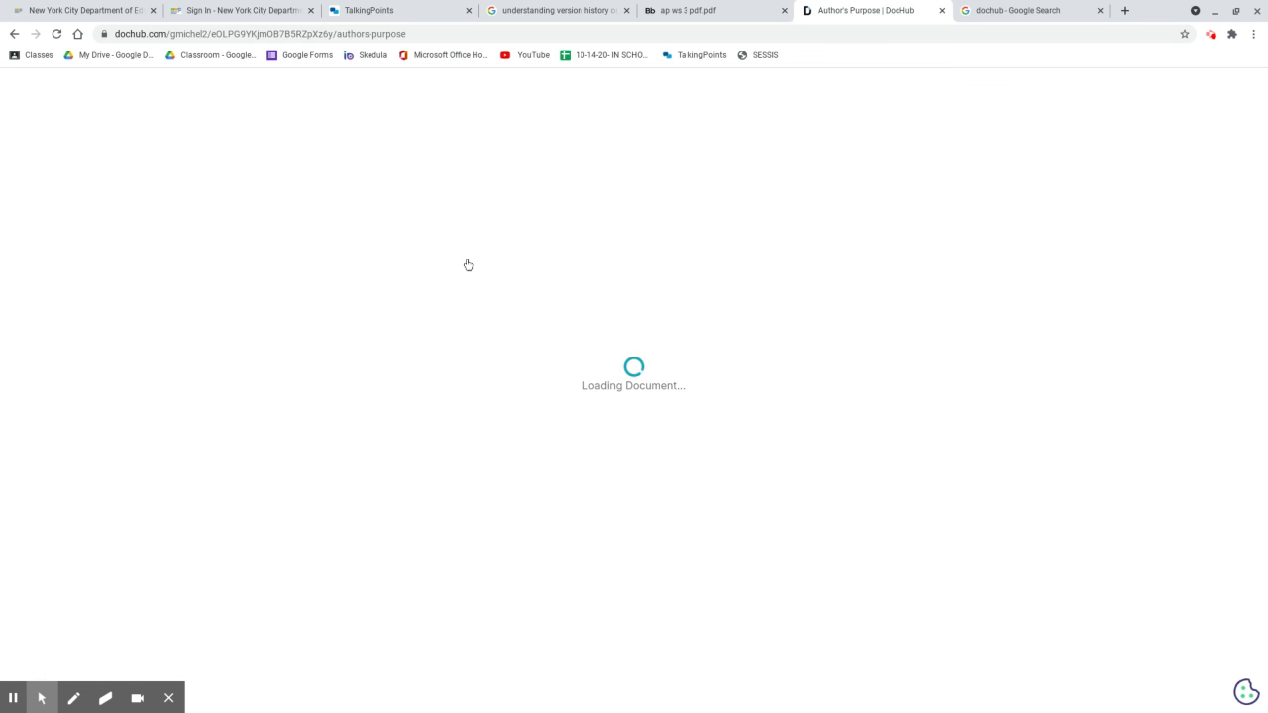